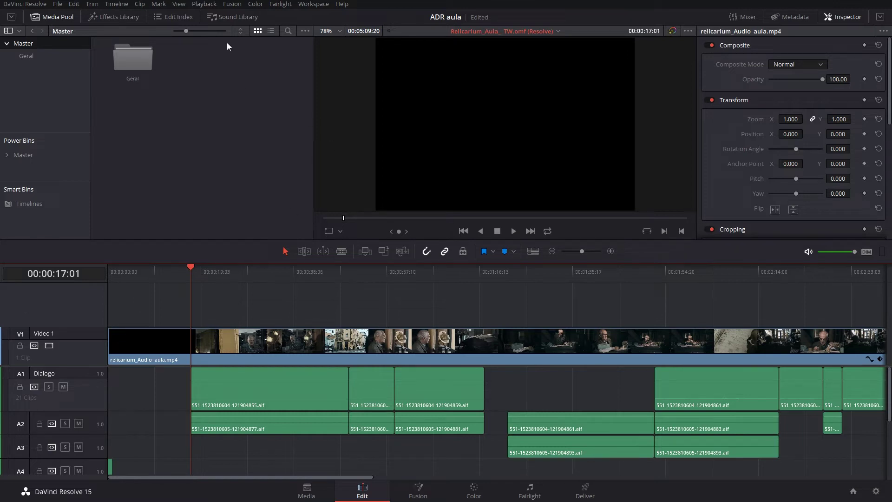
Open the Media Pool context menu for adding new media.
right_click(200, 112)
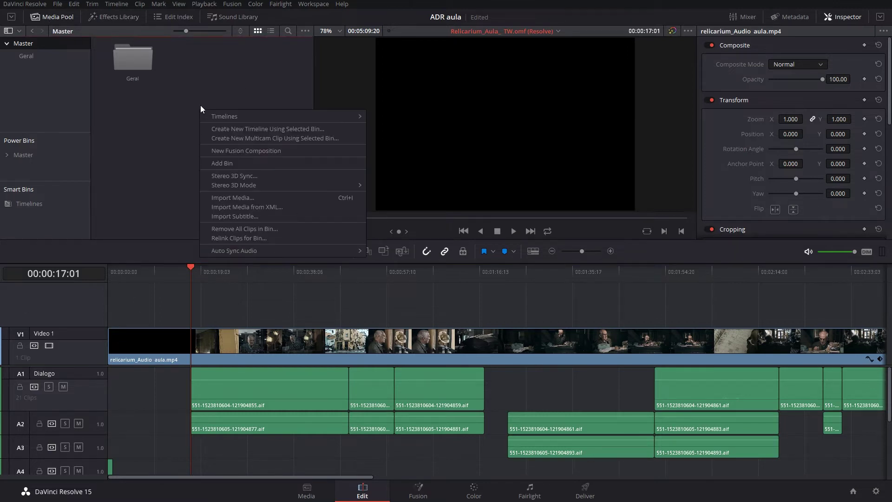
Preview Open Captions.srt from Footages in Notepad, then import it into the Media Pool.
click(255, 199)
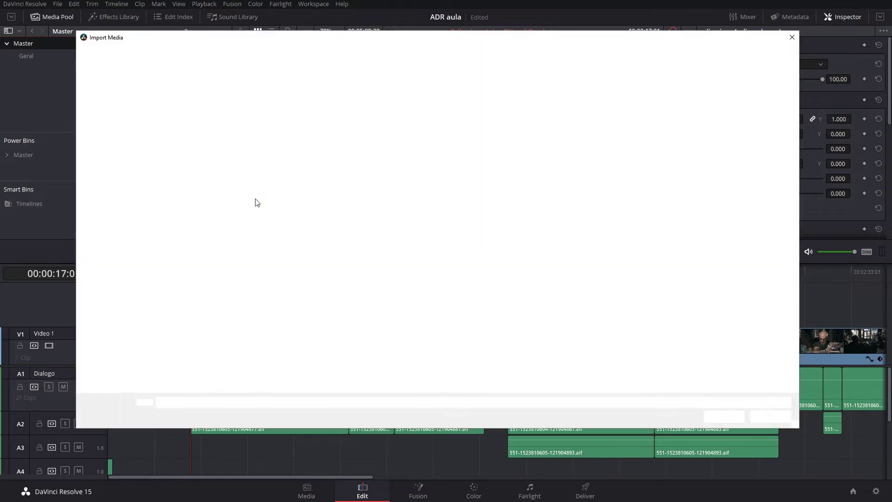
click(618, 105)
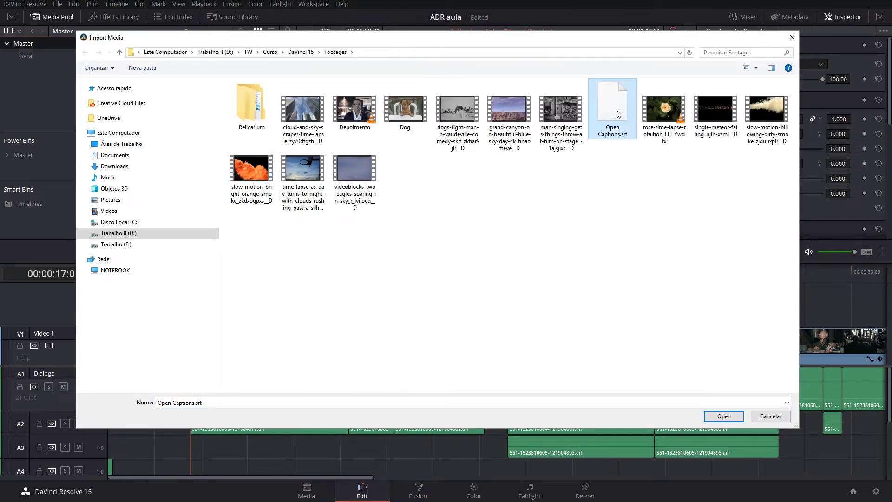
right_click(615, 110)
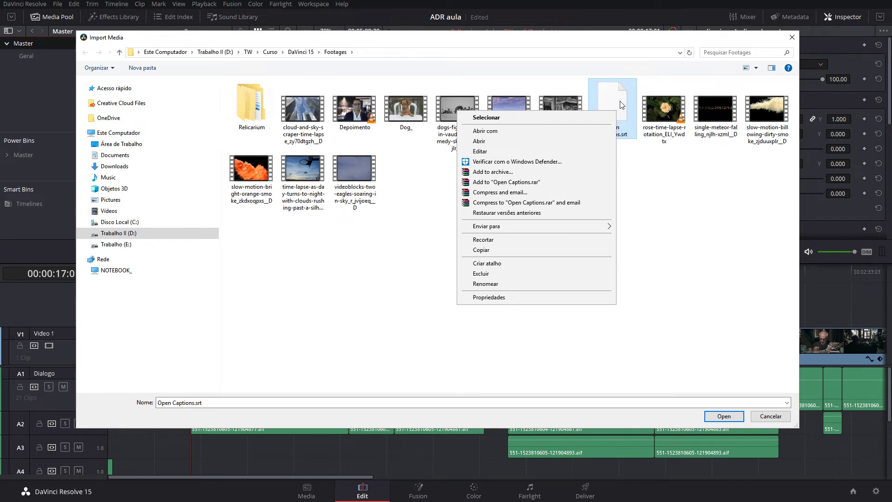
click(485, 130)
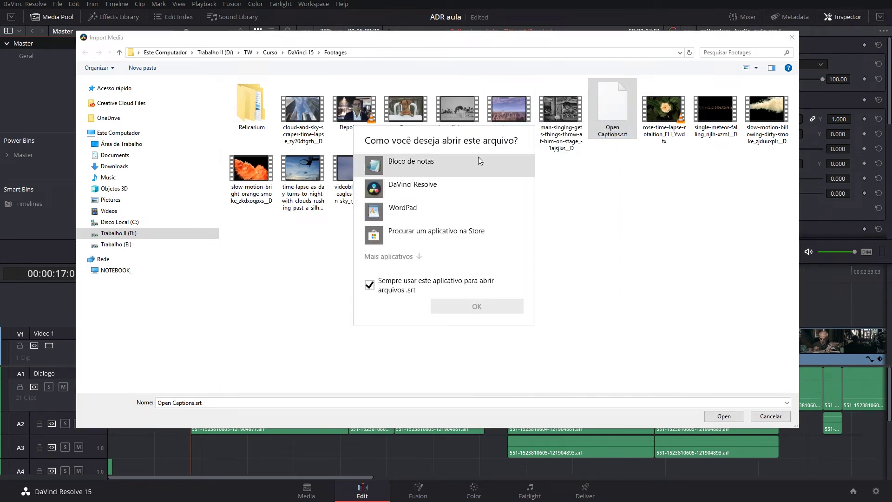
click(421, 212)
click(411, 163)
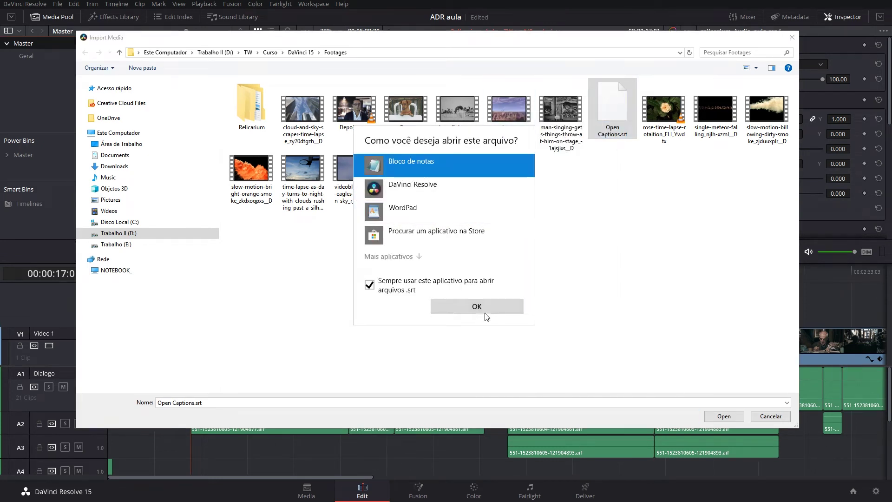
click(471, 304)
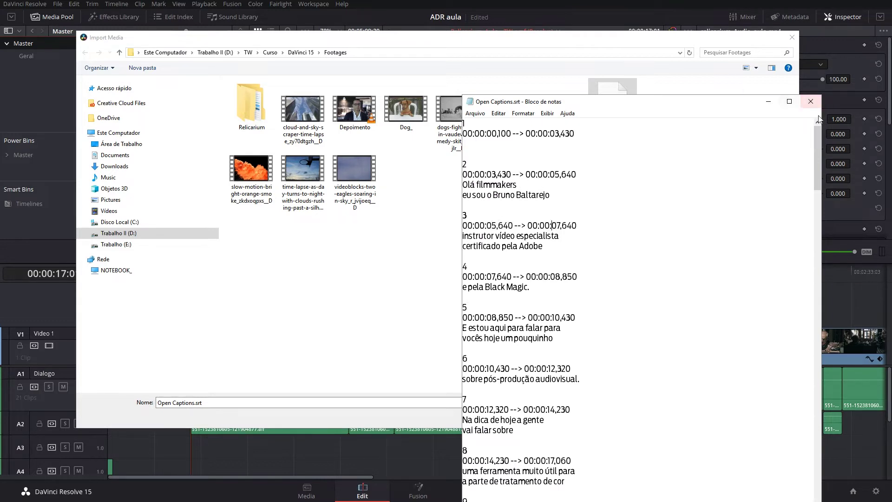
click(811, 101)
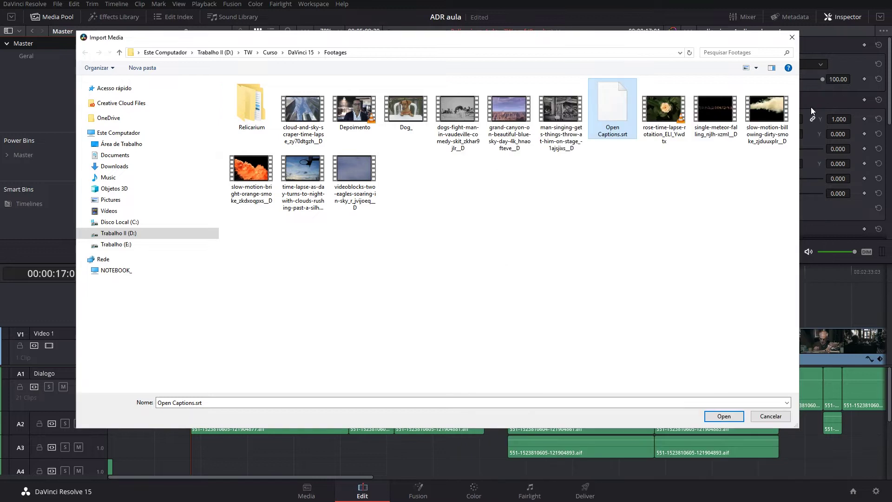
double_click(613, 107)
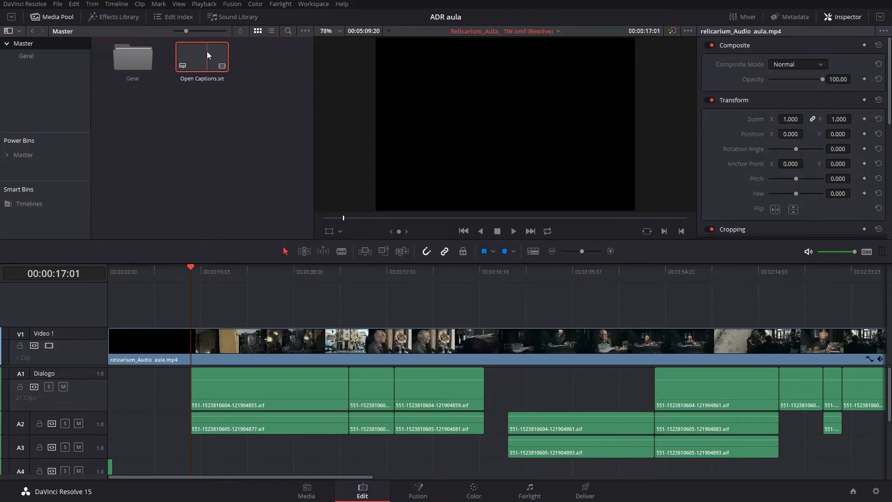
Drag Open Captions.srt onto the timeline above V1, creating subtitle track ST1.
drag(194, 272, 190, 269)
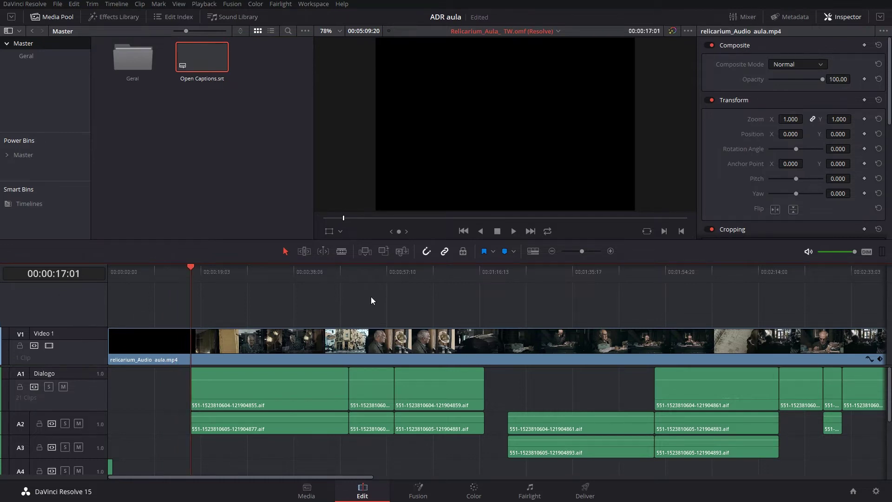
click(535, 251)
scroll(76, 356, up, 2)
drag(202, 65, 185, 286)
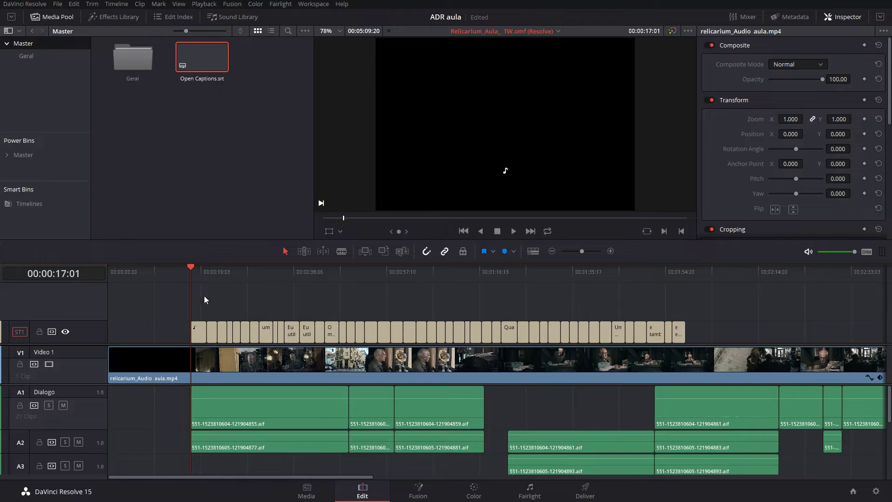
drag(216, 272, 291, 289)
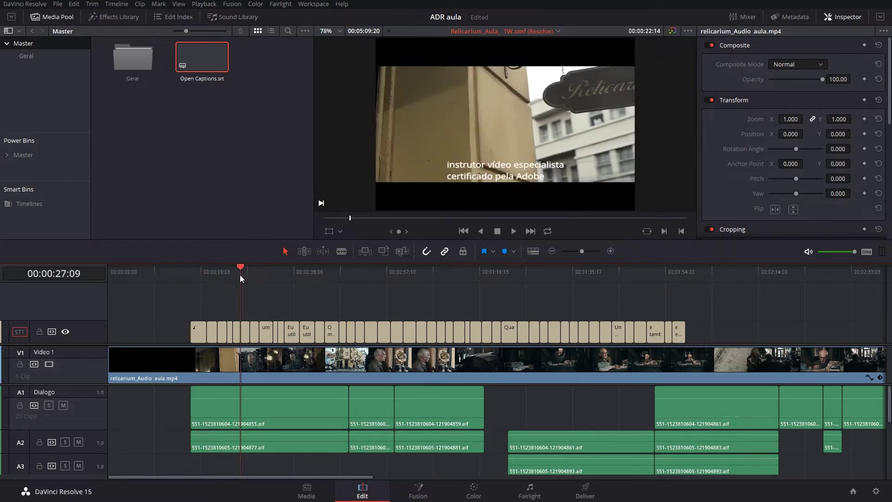
Select the caption at 00:00:42:17 and enlarge the viewer and caption list.
click(316, 276)
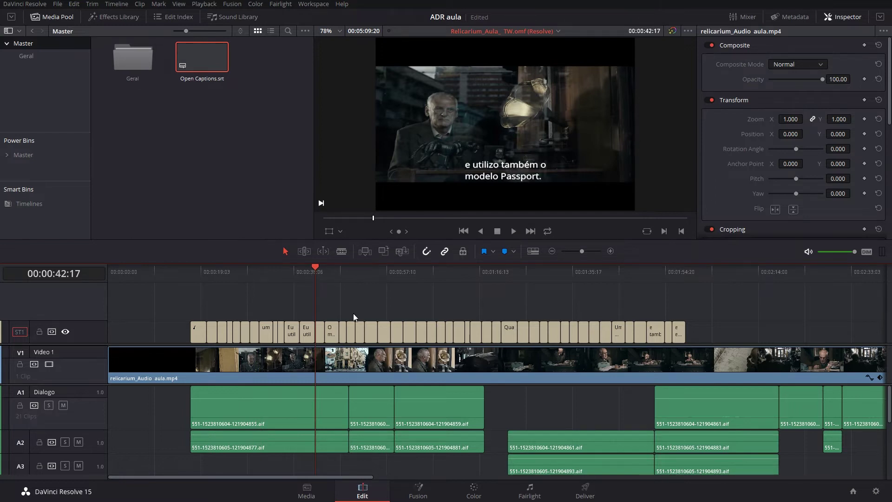
click(319, 331)
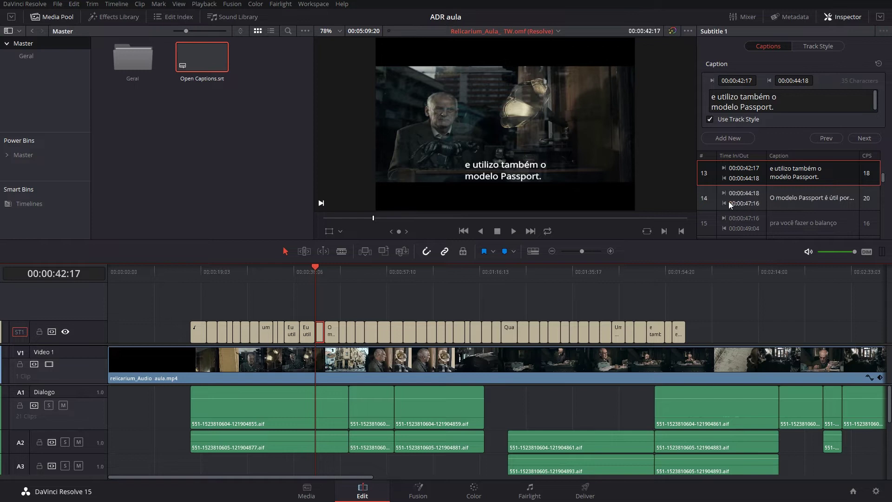
drag(643, 239, 643, 342)
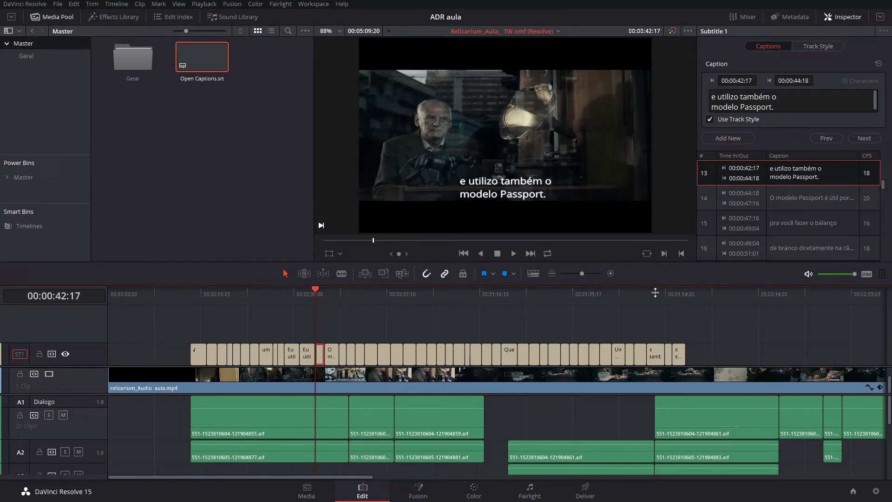
scroll(883, 225, up, 2)
scroll(879, 222, up, 2)
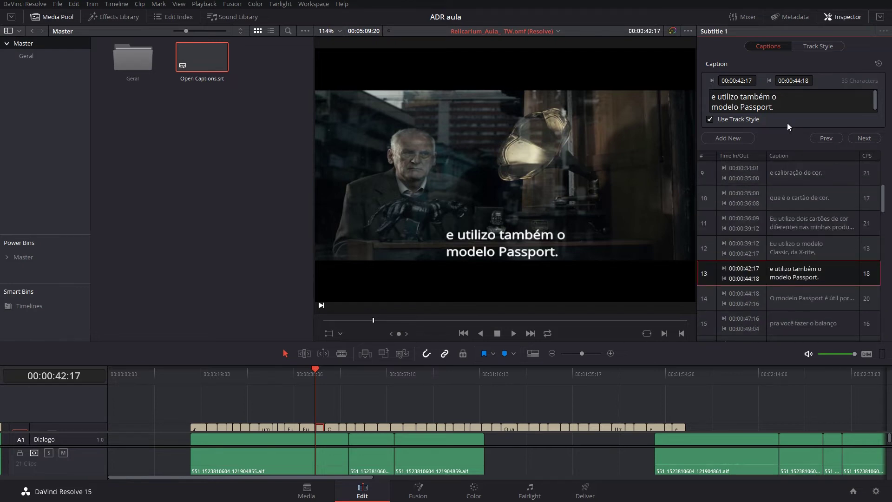
Step through the captions from 12 to 17 in the Inspector.
click(828, 141)
click(864, 138)
click(863, 138)
click(861, 138)
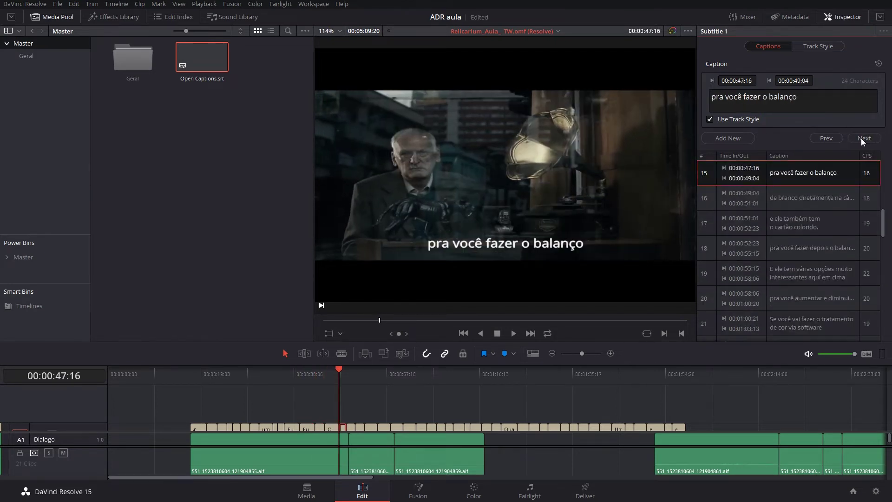
click(860, 138)
click(861, 138)
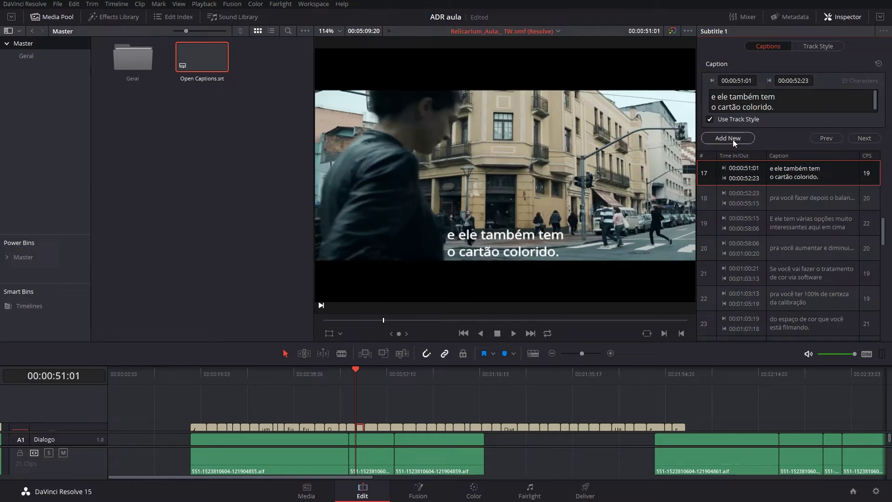
Check the Track Style settings, then shrink the viewer to show all tracks.
click(819, 46)
click(787, 46)
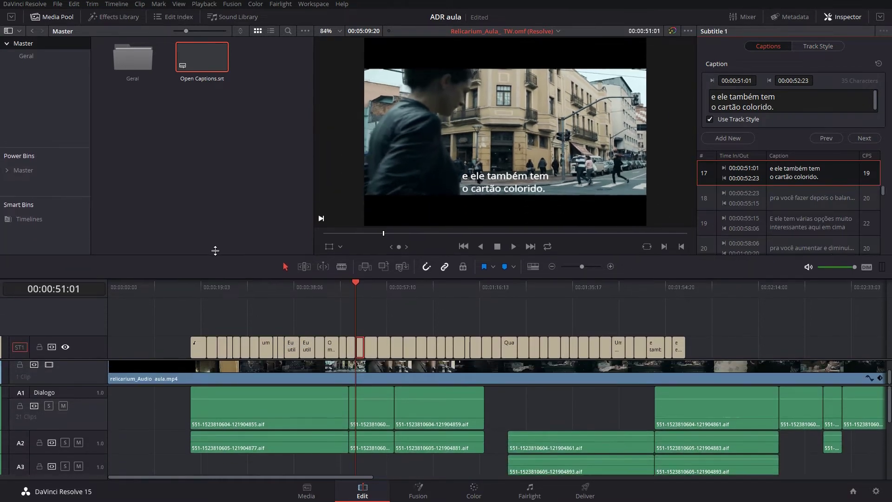
drag(213, 341, 219, 246)
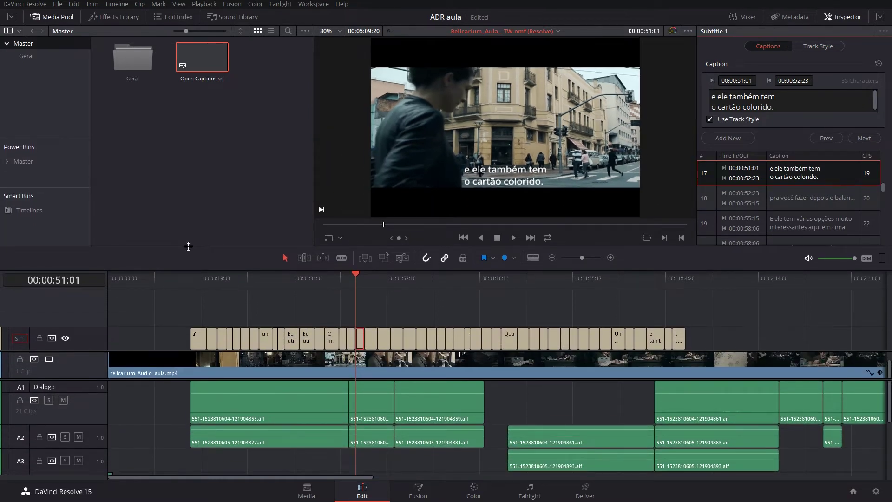
drag(190, 246, 139, 206)
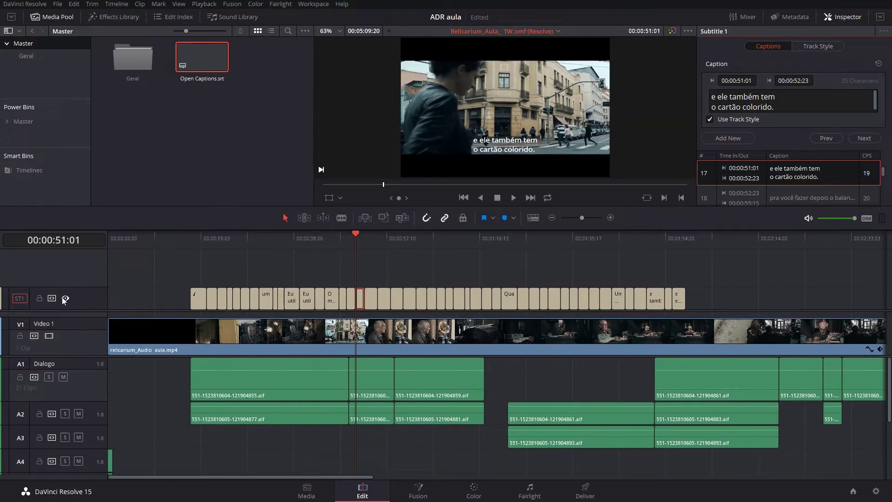
Add a second subtitle track ST2 and place Open Captions.srt on it.
right_click(82, 278)
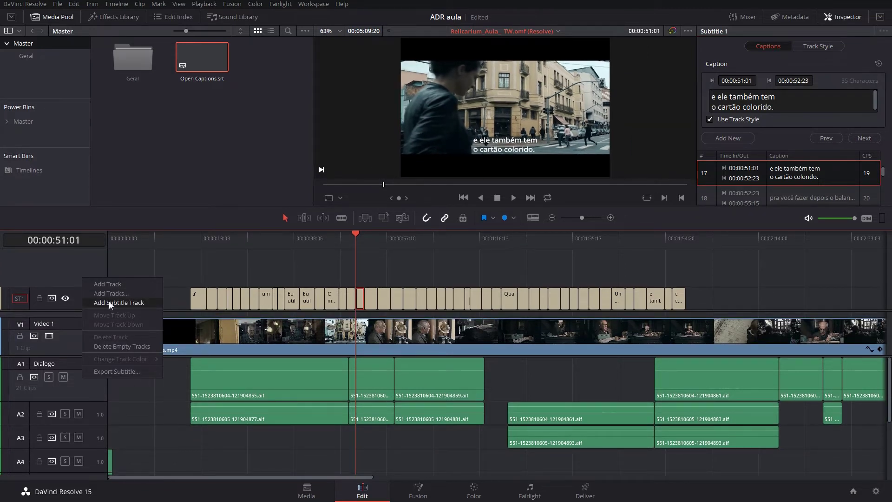
click(126, 302)
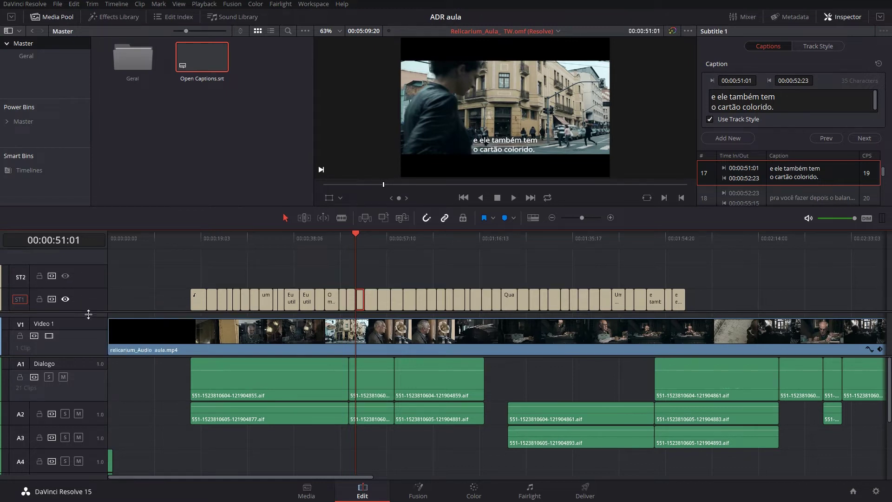
mouse_move(200, 75)
mouse_down()
mouse_move(190, 289)
mouse_move(191, 278)
mouse_up()
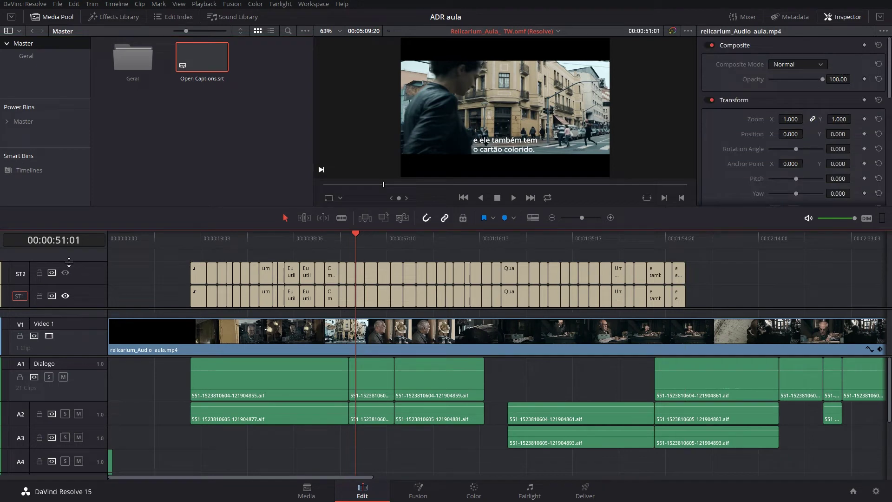
Resize the subtitle tracks and rename ST2 to EN.
right_click(24, 277)
click(28, 279)
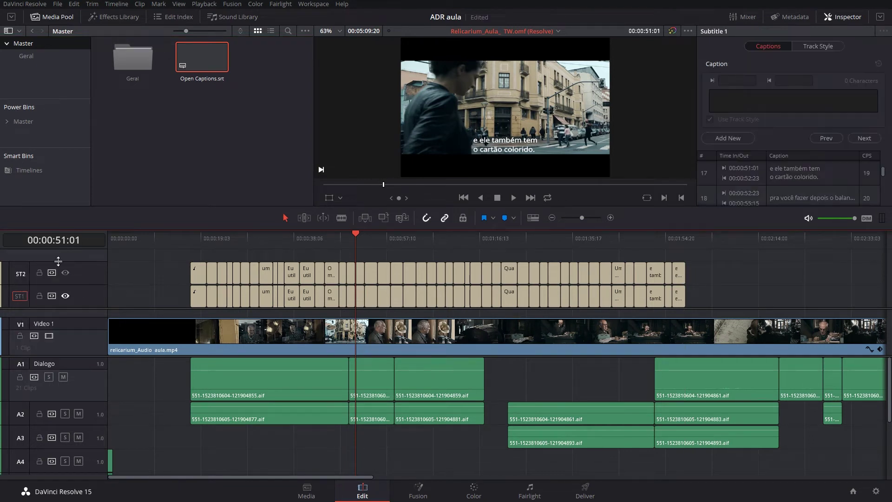
drag(56, 262, 55, 257)
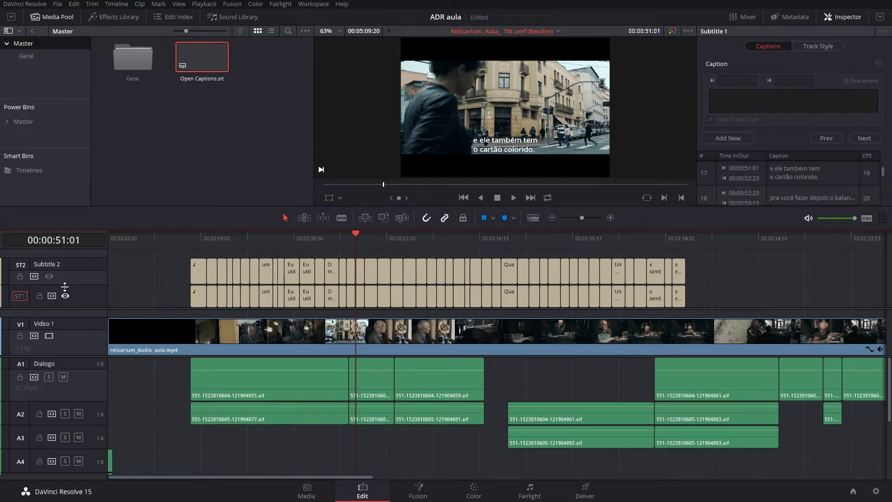
drag(65, 287, 64, 281)
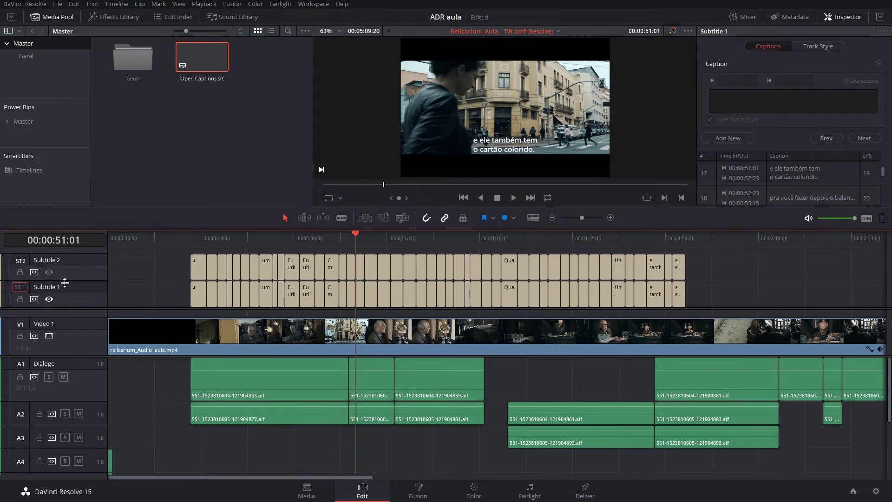
click(52, 261)
text(EN)
key(Return)
Rename ST1 to PT and show only the PT subtitles.
double_click(58, 286)
text(PT)
key(Return)
click(49, 274)
click(49, 299)
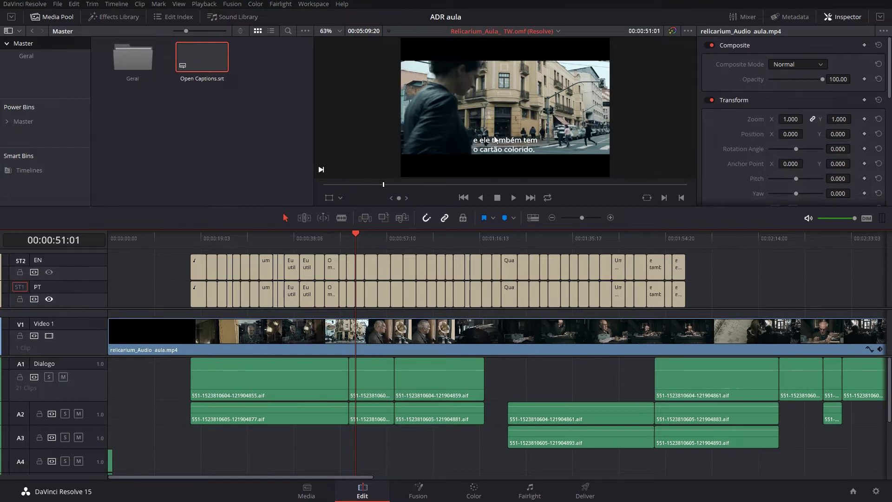
Keep the PT subtitles visible and open the Deliver page render settings.
click(49, 272)
click(49, 299)
click(587, 495)
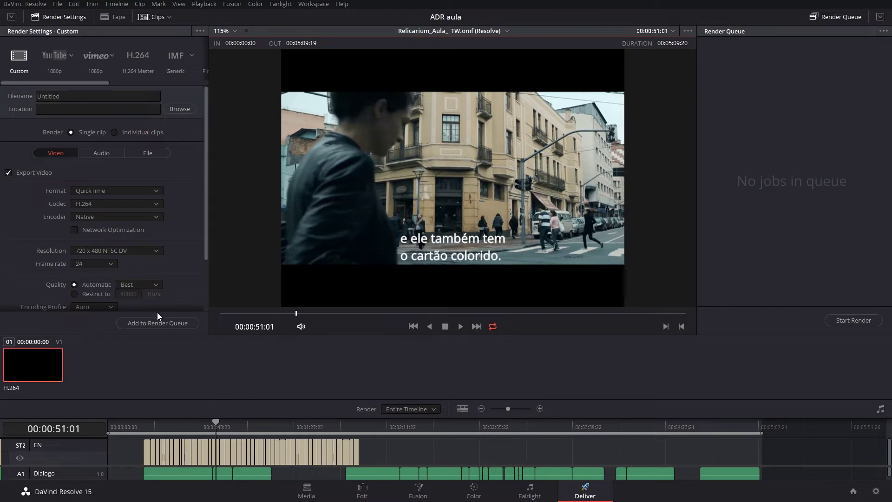
drag(204, 239, 205, 288)
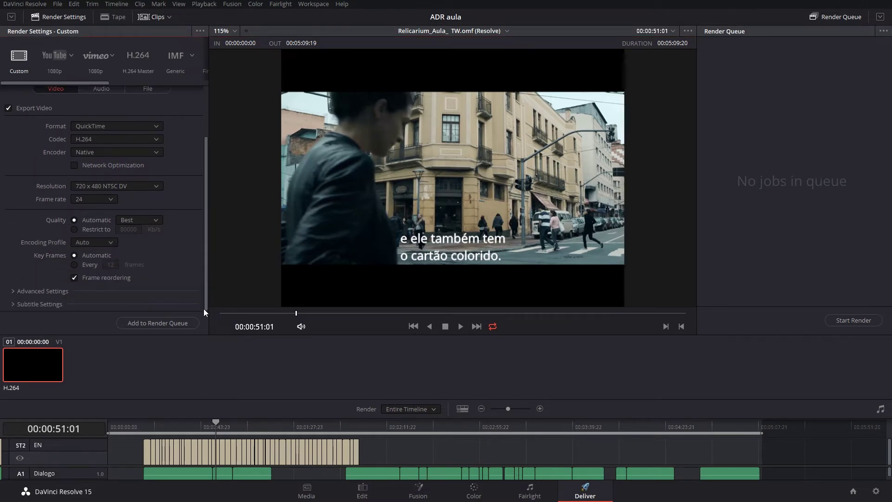
Enable Export Subtitle as a separate SRT file, then return to the Edit page.
click(14, 304)
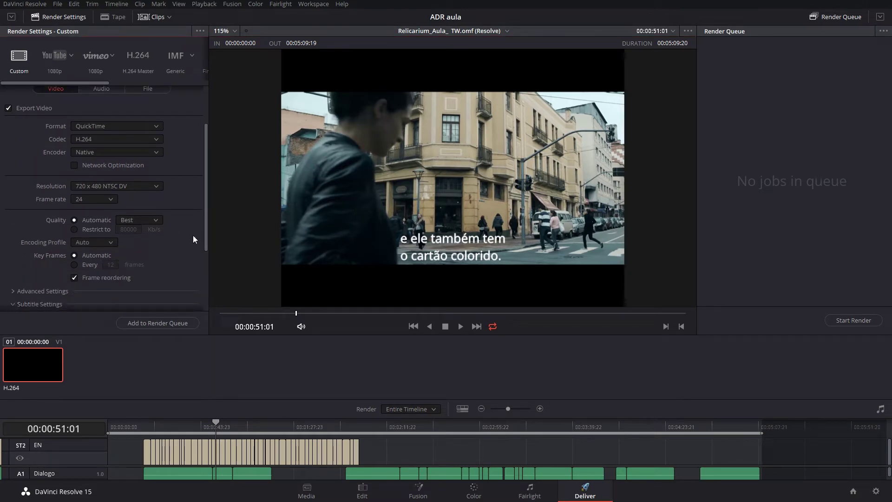
drag(205, 240, 201, 279)
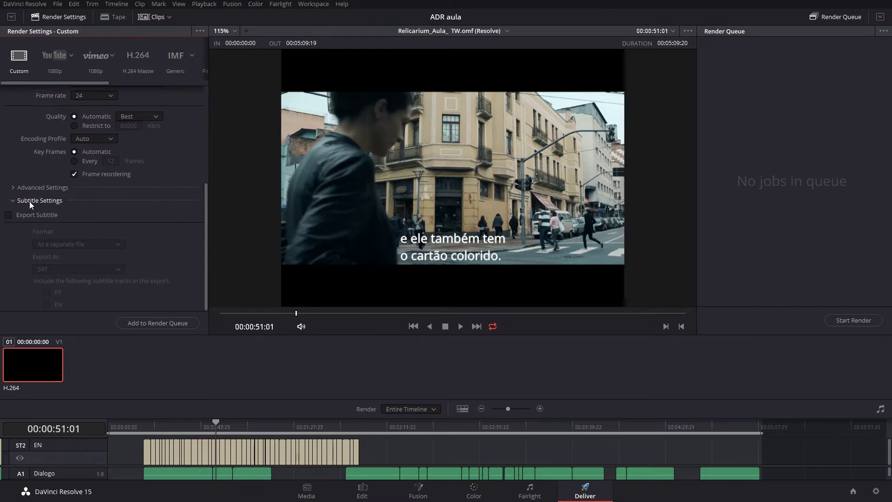
click(10, 214)
click(11, 216)
click(12, 216)
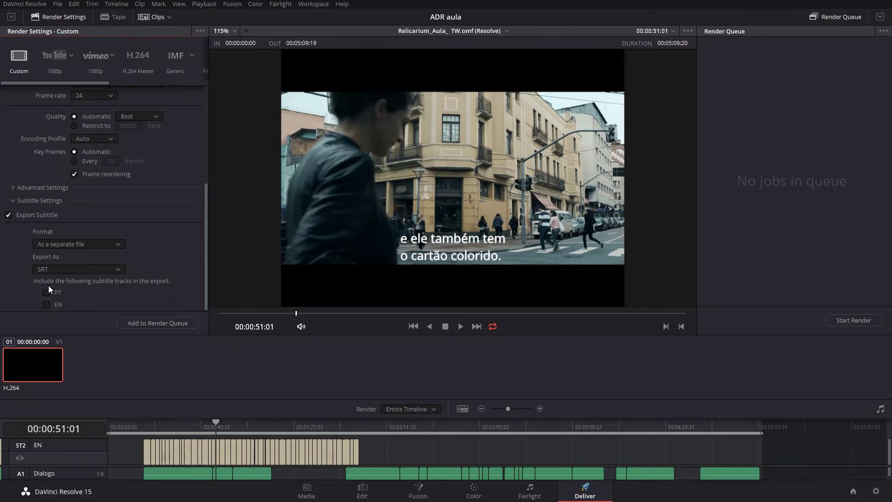
key(shift+3)
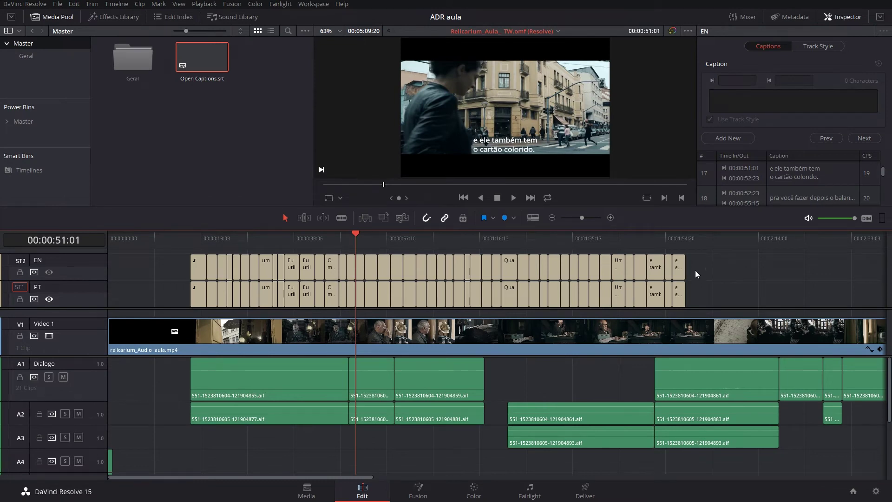
Delete the EN track, then remove all PT captions without rippling the audio clips.
right_click(65, 262)
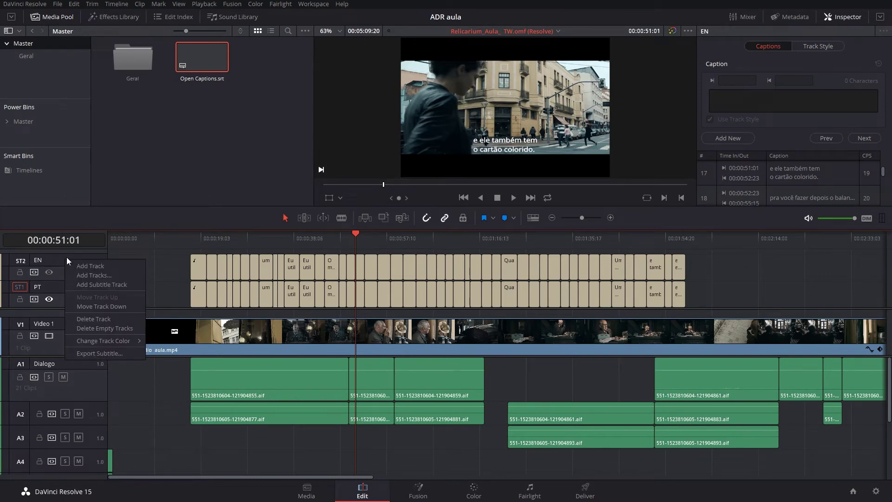
click(112, 321)
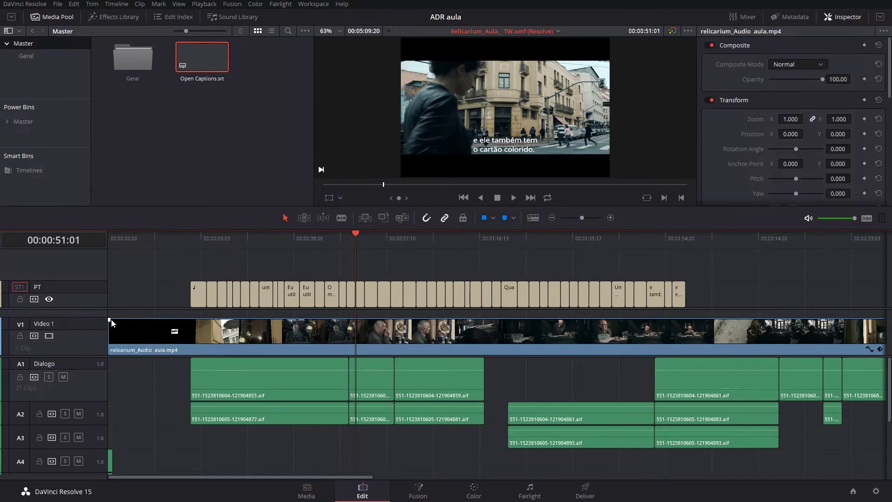
click(72, 292)
mouse_move(157, 289)
mouse_down()
mouse_move(632, 272)
mouse_move(698, 286)
mouse_up()
key(Delete)
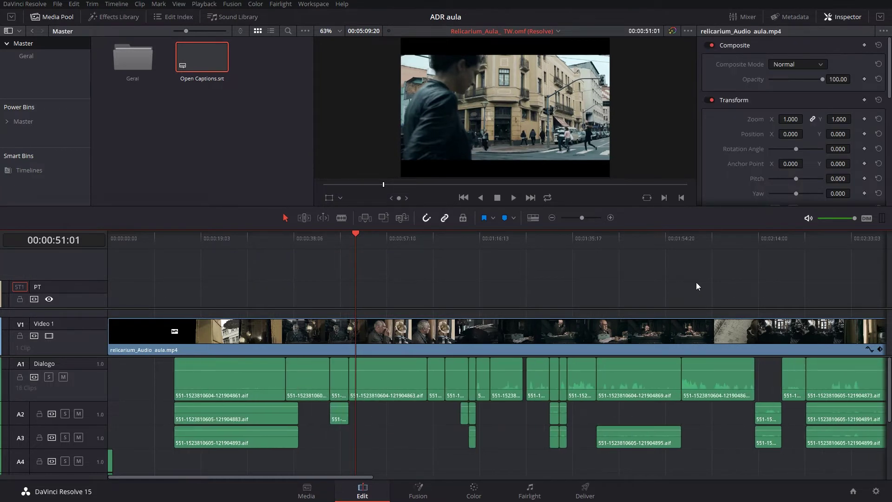
key(ctrl+z)
drag(739, 278, 114, 296)
key(BackSpace)
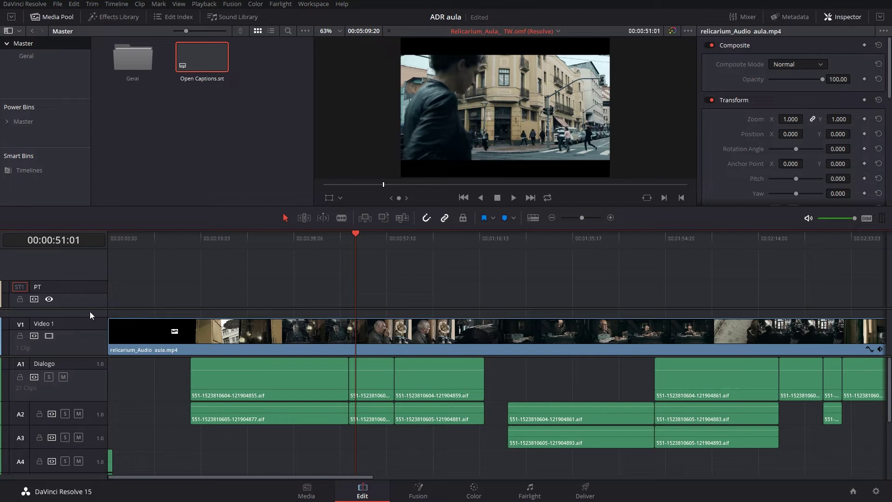
Locate the phone-call line at 00:03:03:07 and select the empty PT track.
drag(357, 477, 566, 474)
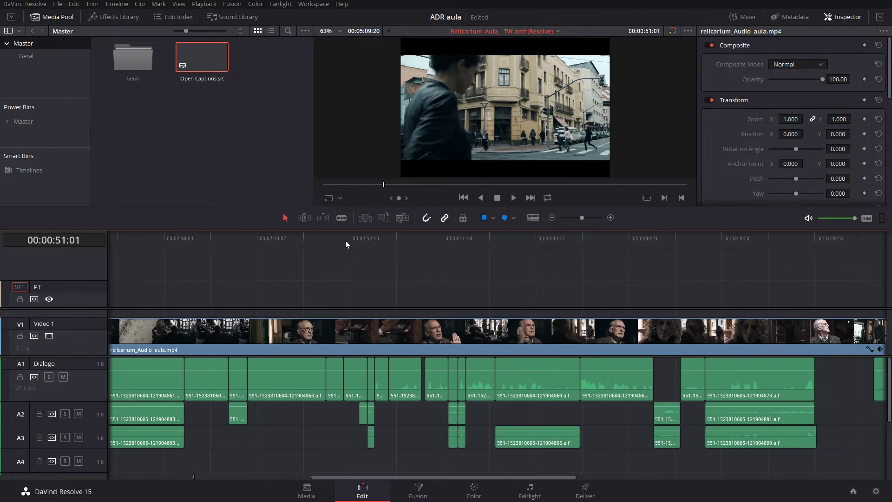
click(374, 238)
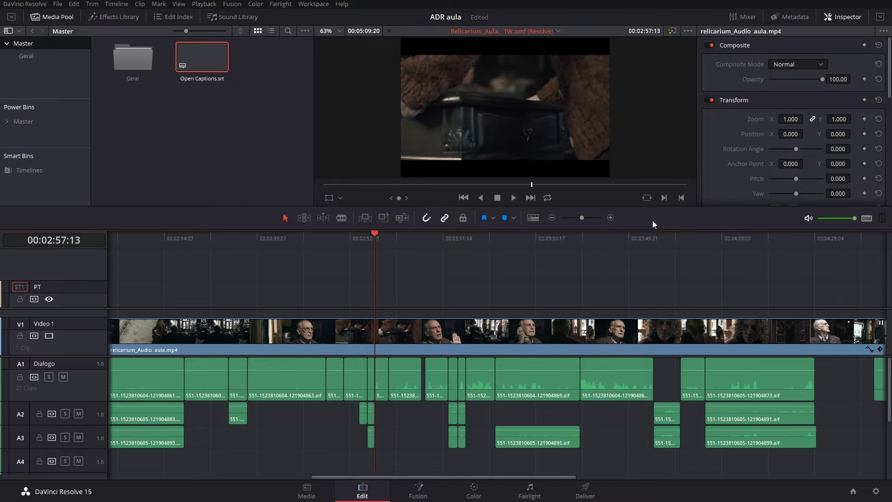
click(611, 218)
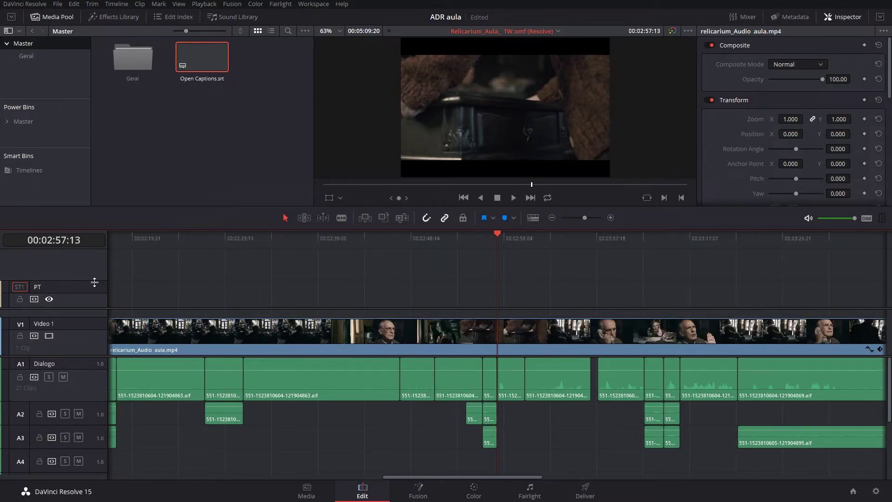
key(space)
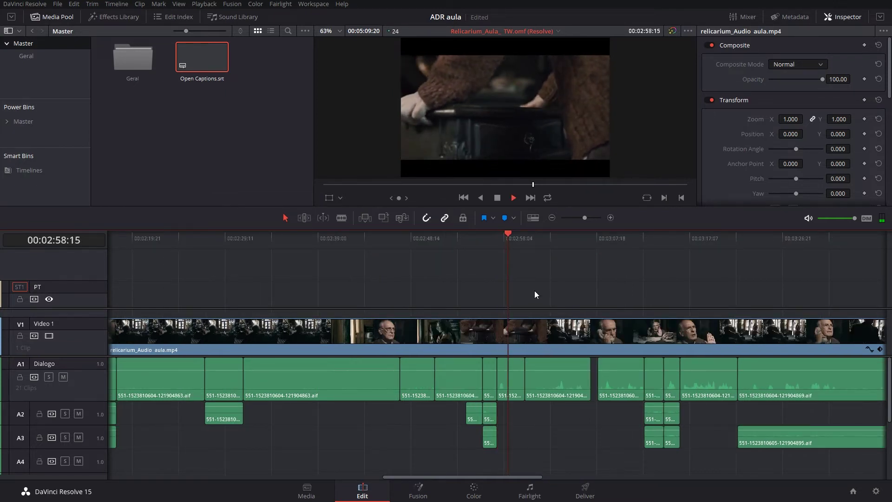
click(552, 237)
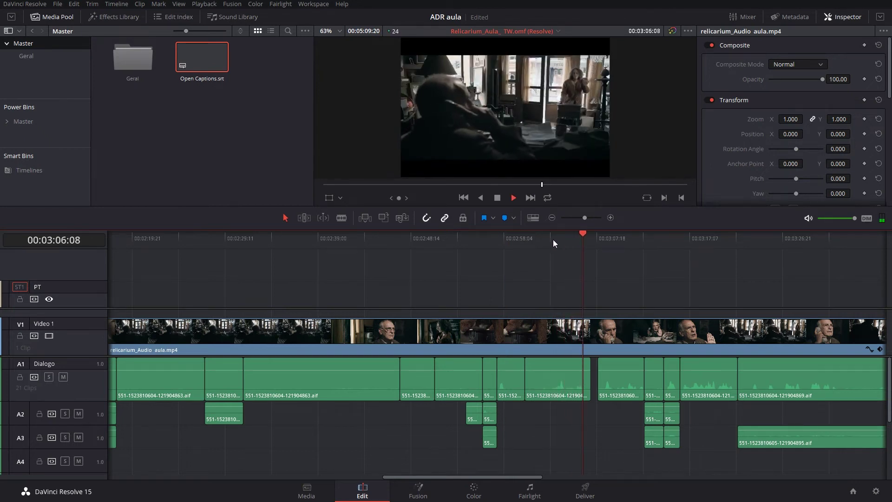
click(546, 238)
key(space)
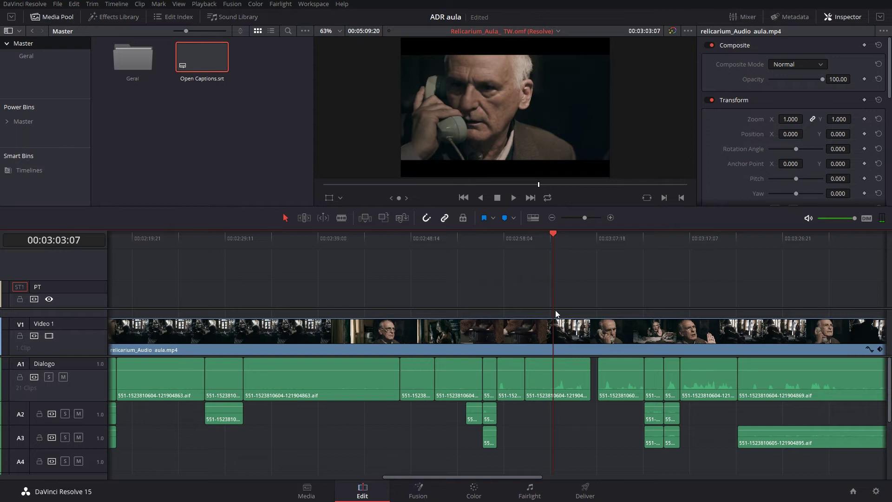
drag(554, 242, 553, 239)
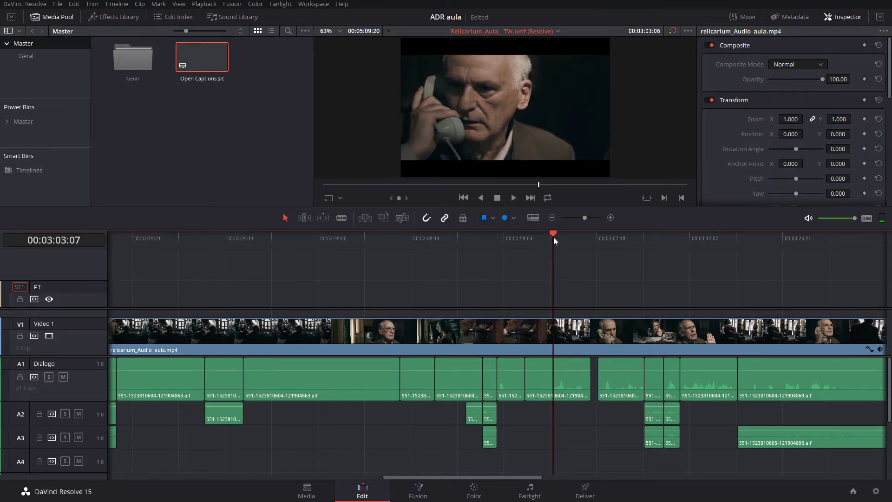
click(71, 292)
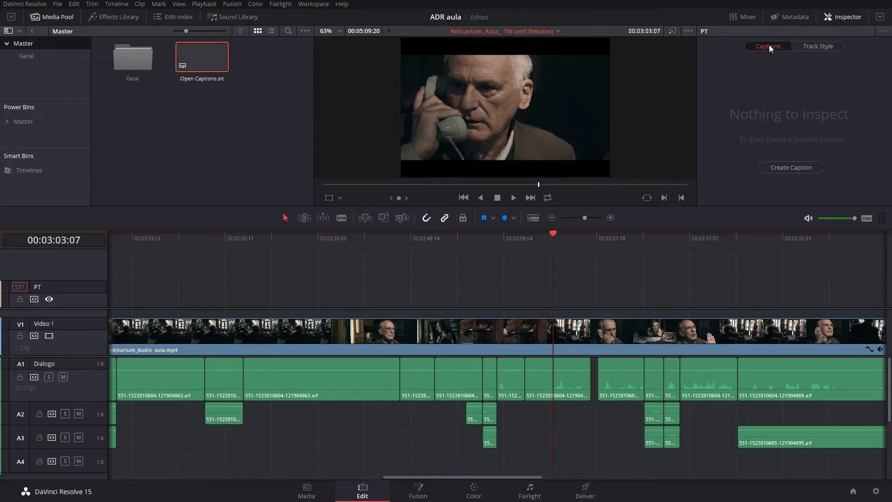
Create a PT caption and trim it to run 00:03:02:09 to 00:03:04:21.
click(787, 169)
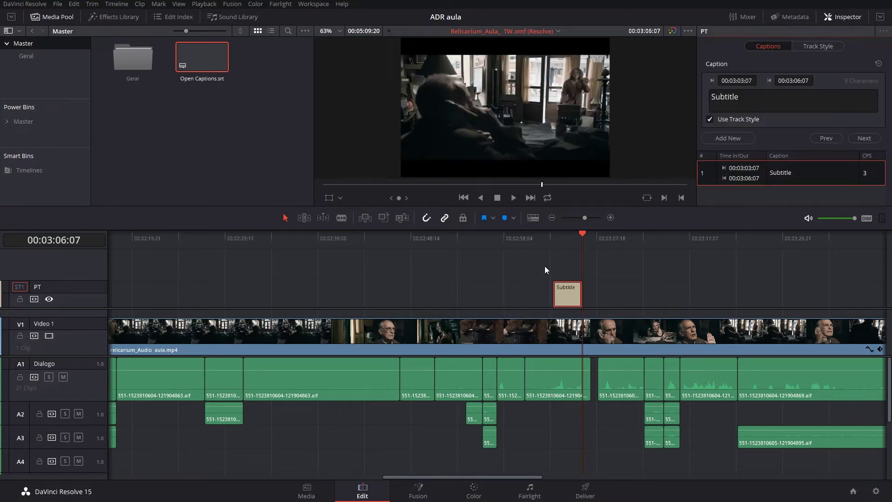
click(556, 237)
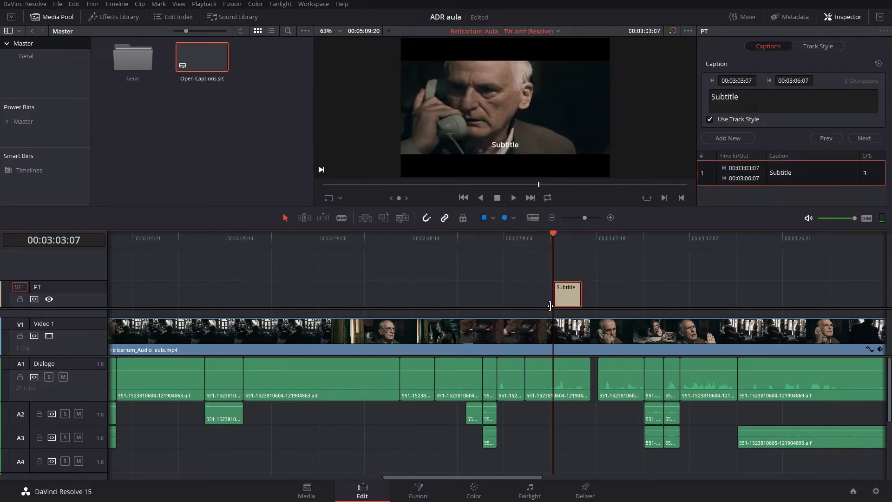
click(611, 218)
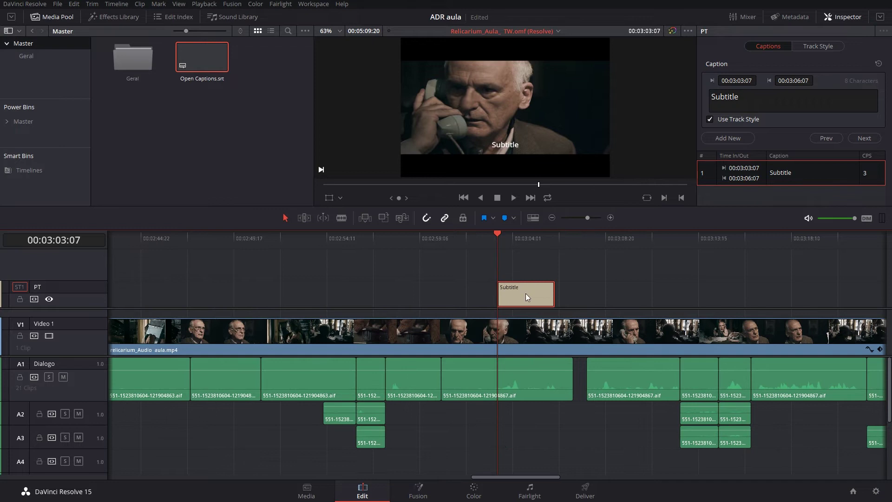
click(488, 237)
drag(500, 292, 489, 292)
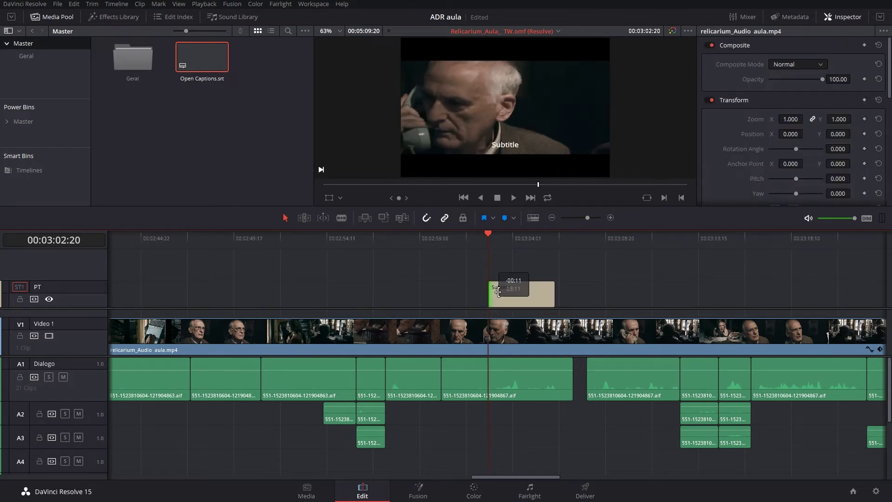
drag(554, 297, 479, 296)
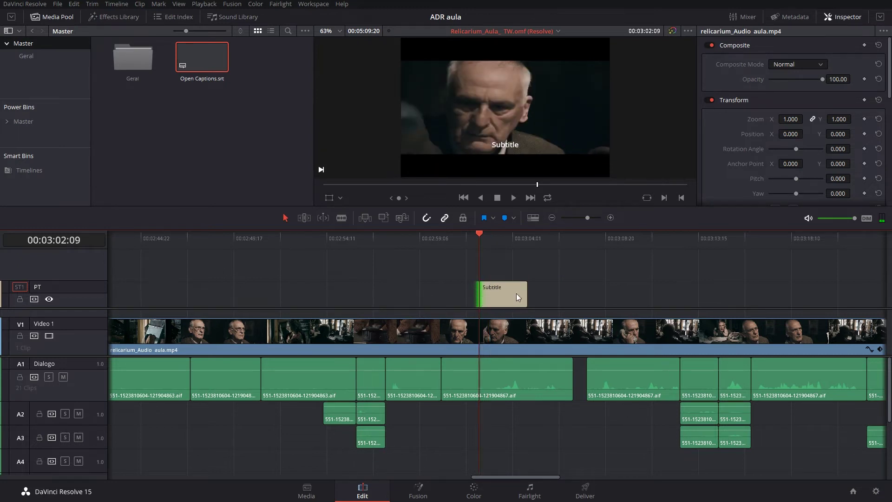
key(space)
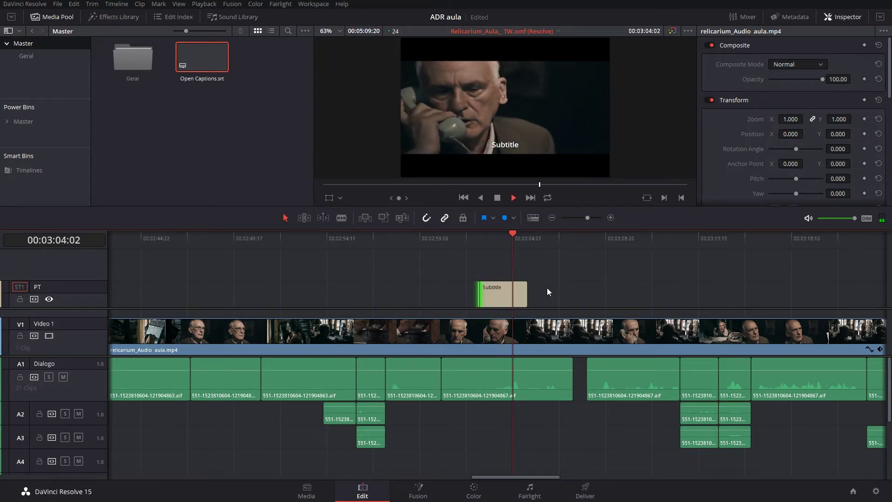
key(space)
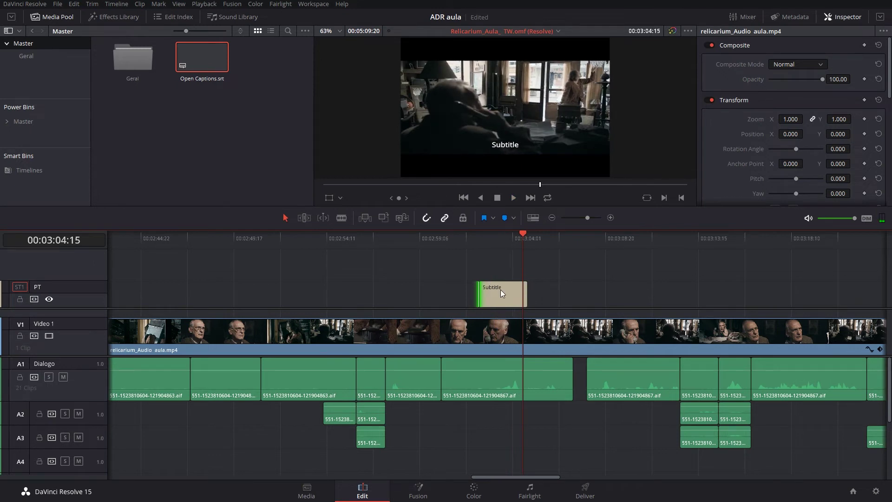
Replace the caption text with 'A ... alô?' and play back to check it.
click(503, 294)
text(A ... alô?)
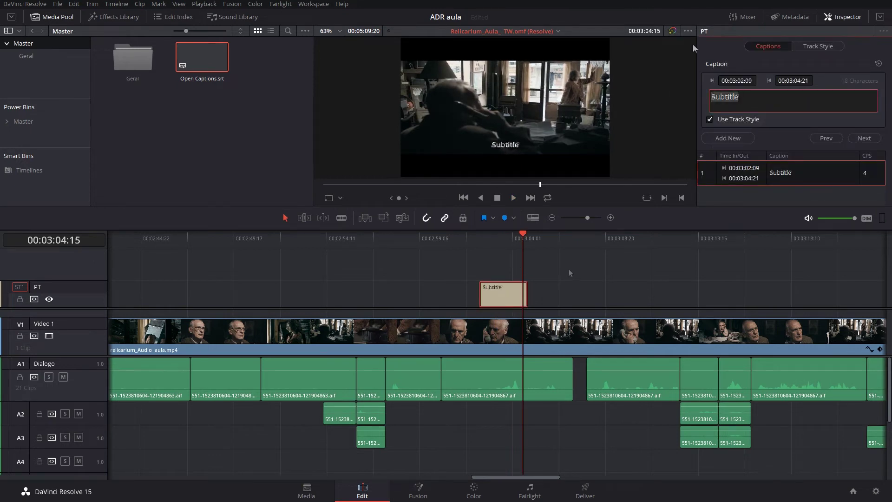
click(566, 269)
key(space)
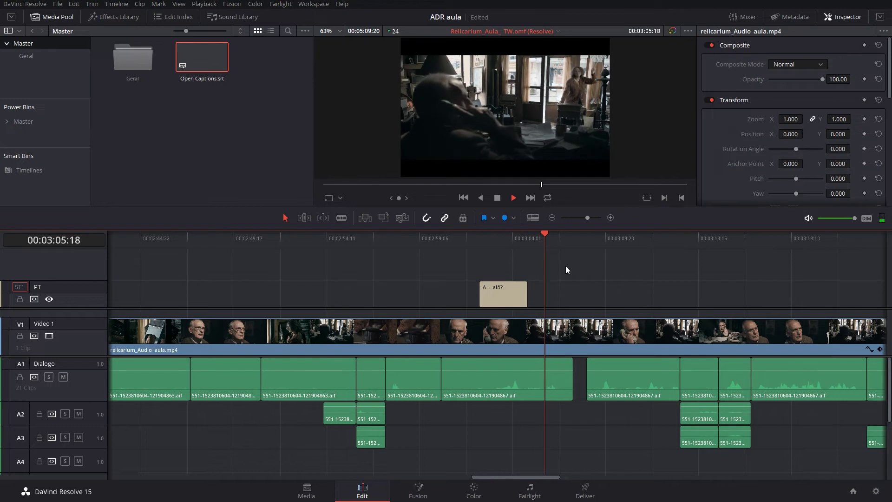
click(543, 240)
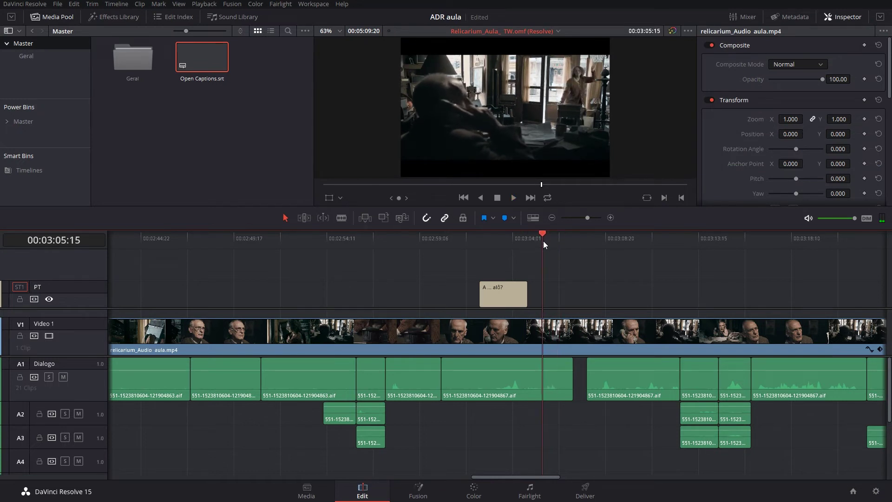
click(72, 295)
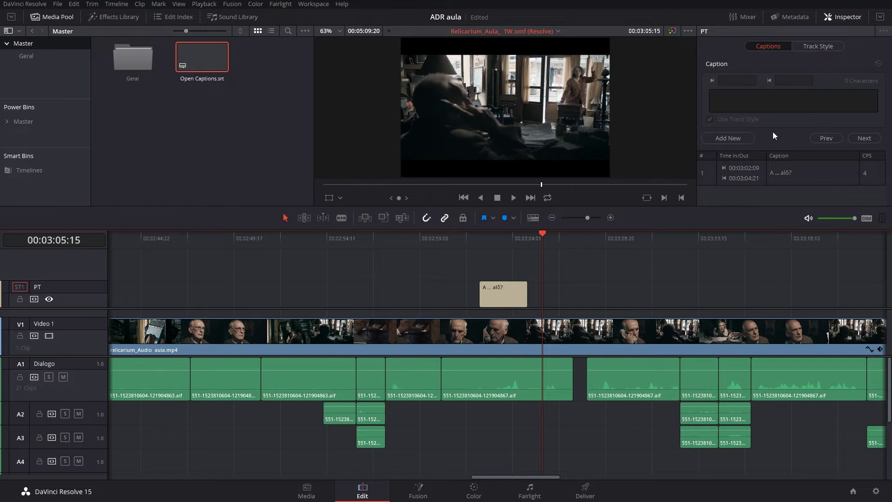
Add a 'Sim, sim.' caption running 00:03:05:15 to 00:03:07:05 on the PT track.
click(728, 138)
click(546, 236)
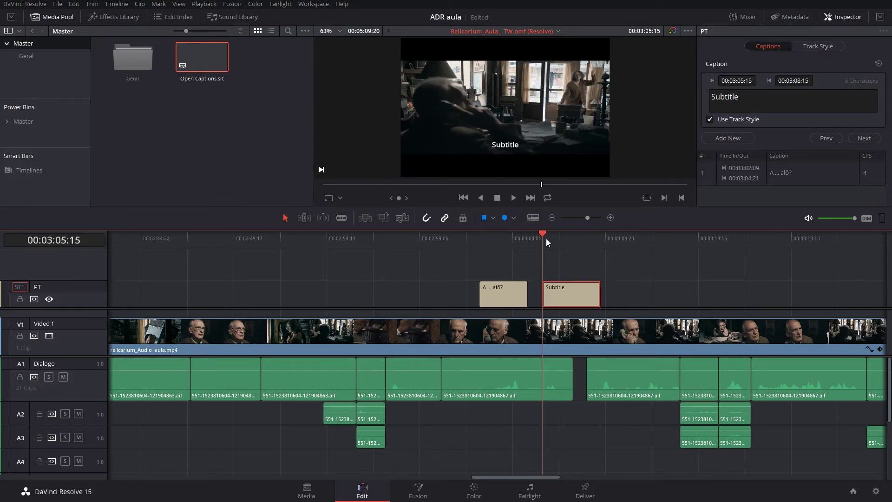
drag(597, 292, 573, 293)
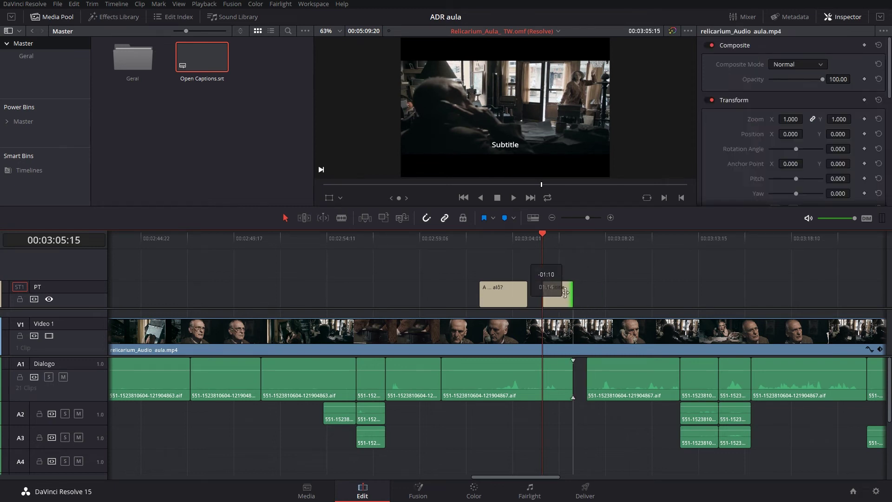
double_click(731, 97)
text(Sim, sim.)
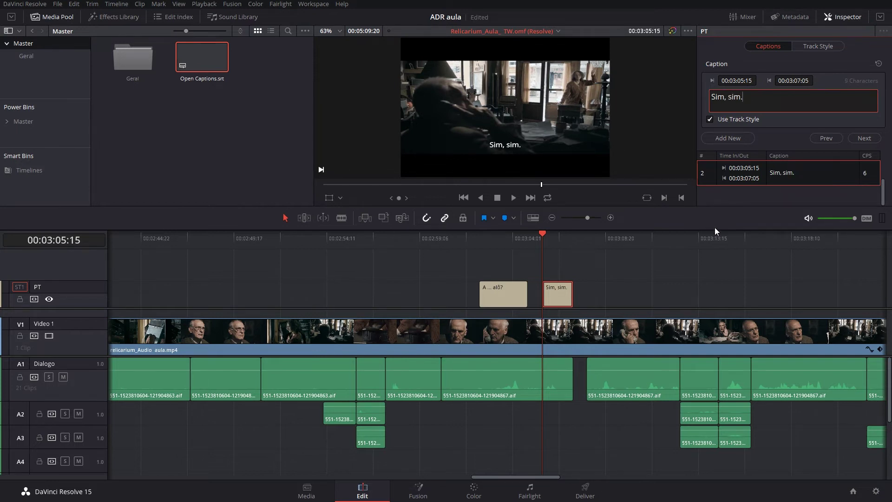
click(570, 275)
key(space)
key(space)
Select the 'Sim, sim.' caption and enlarge the preview area.
click(506, 245)
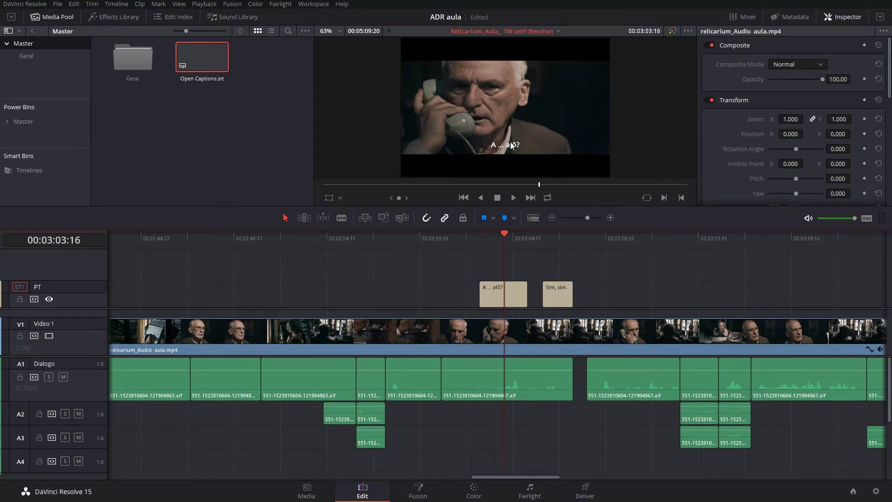
key(Down)
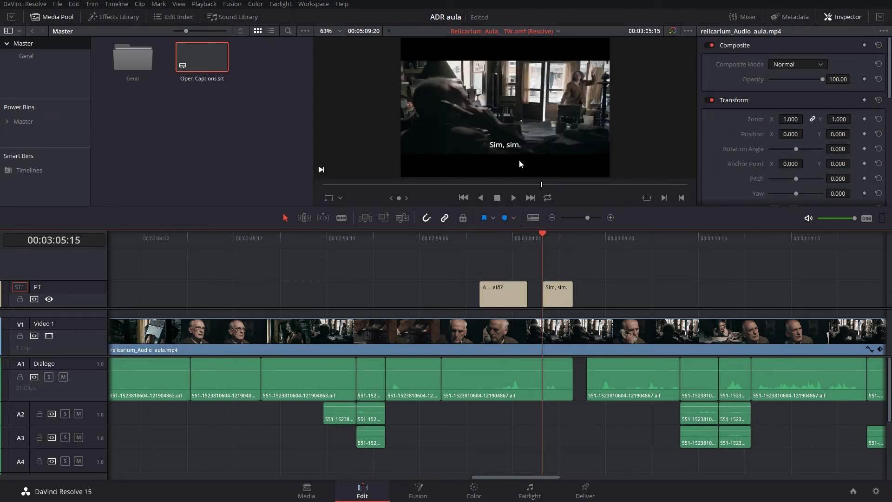
click(563, 305)
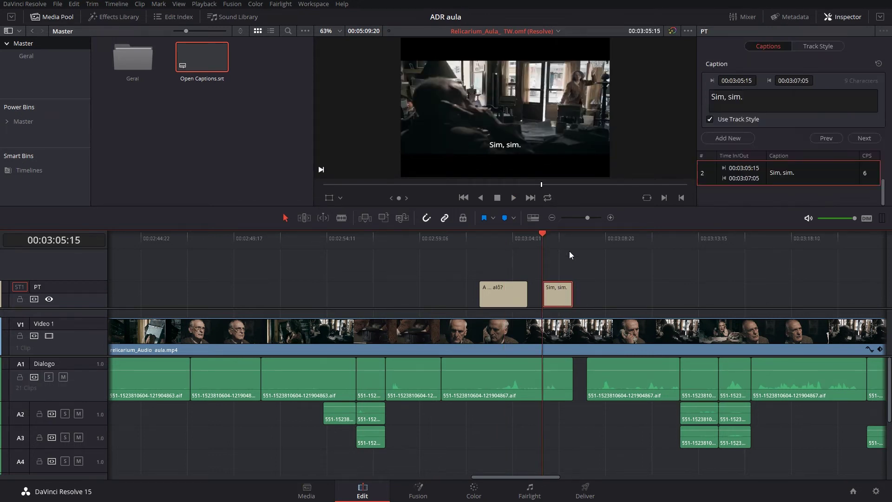
drag(705, 209, 705, 267)
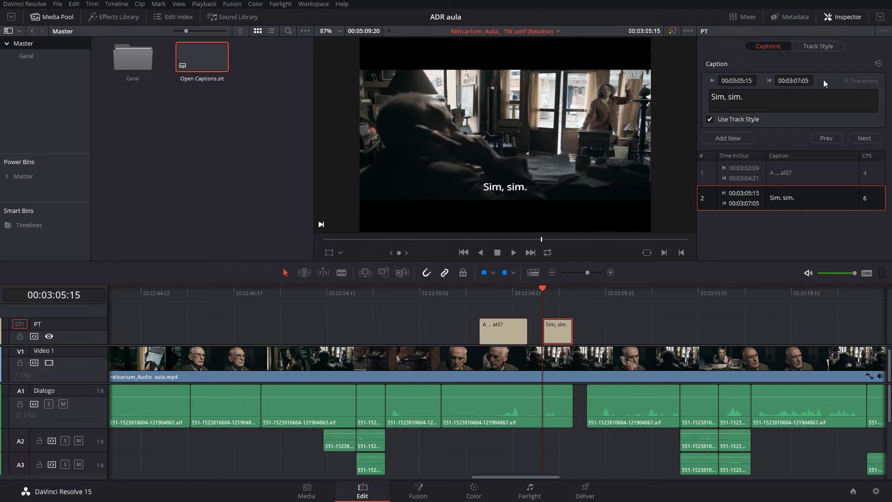
Set the PT track style font to Roboto, Bold face, size 74.
click(814, 47)
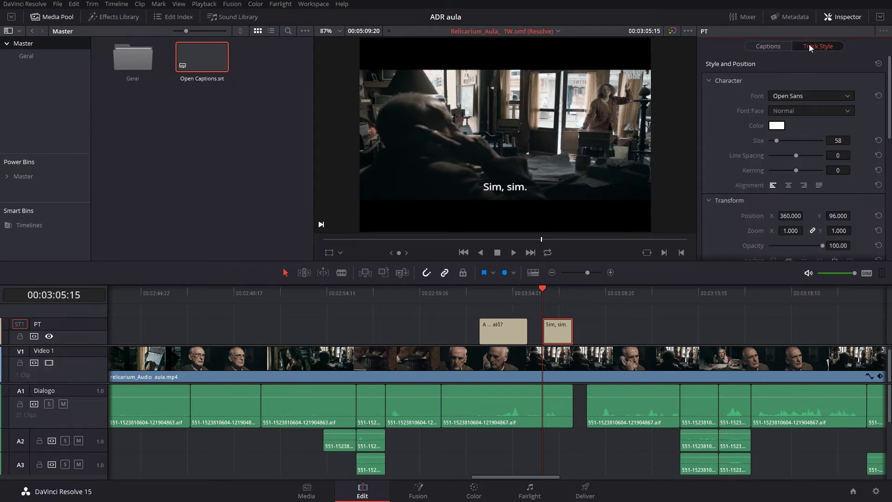
click(813, 94)
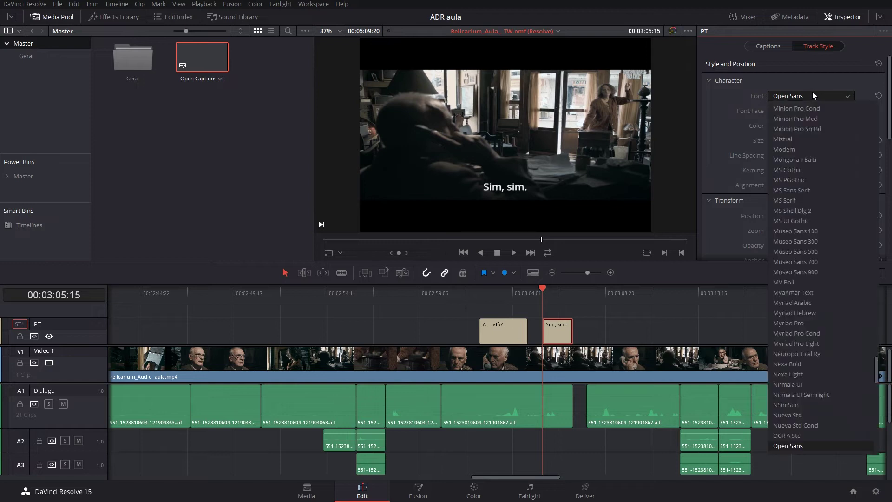
scroll(821, 300, down, 10)
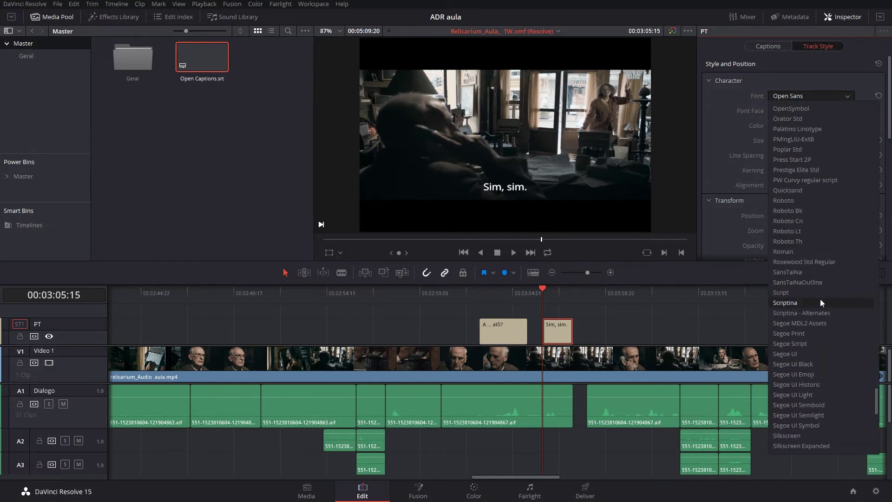
click(804, 200)
click(830, 112)
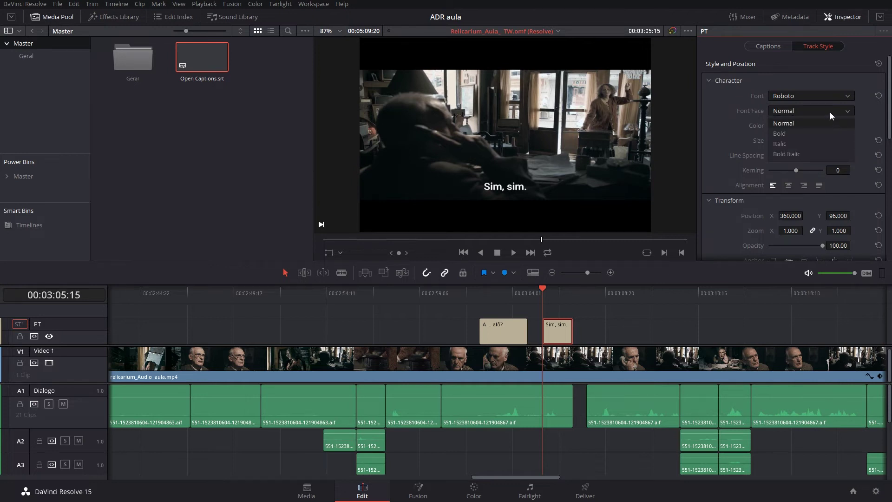
click(785, 131)
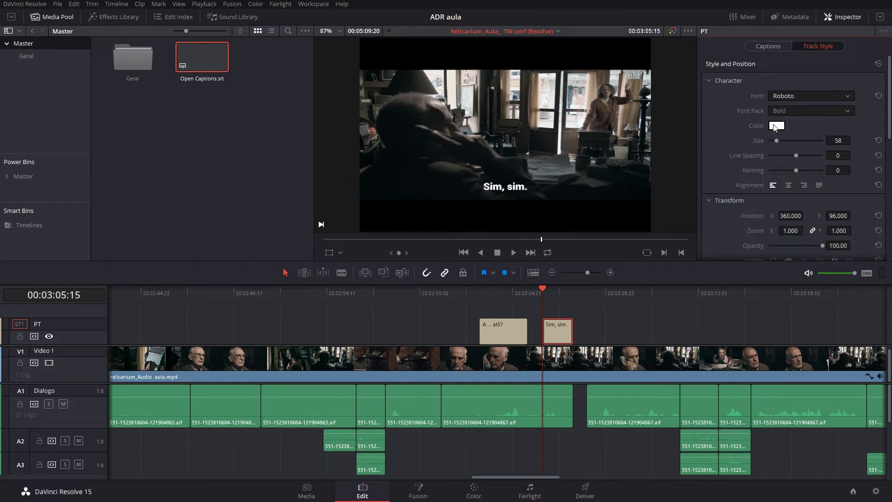
drag(782, 141, 779, 138)
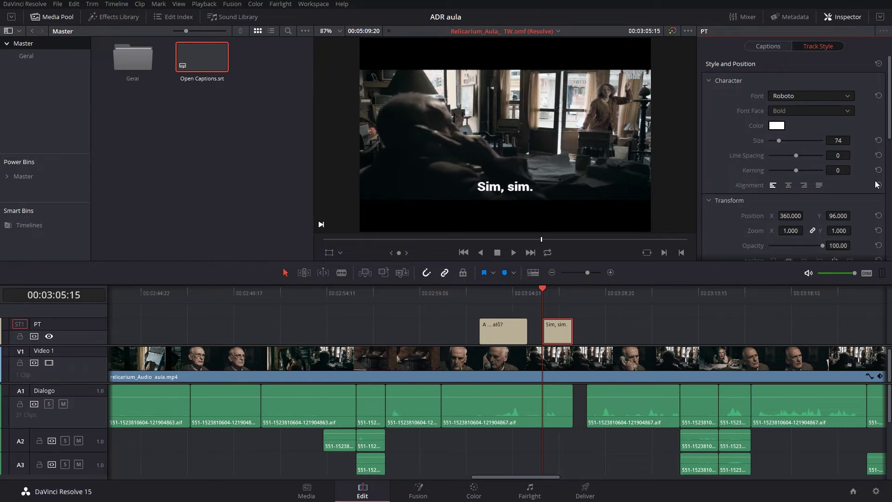
Move the subtitles lower by setting Position Y to 95.
scroll(832, 131, down, 4)
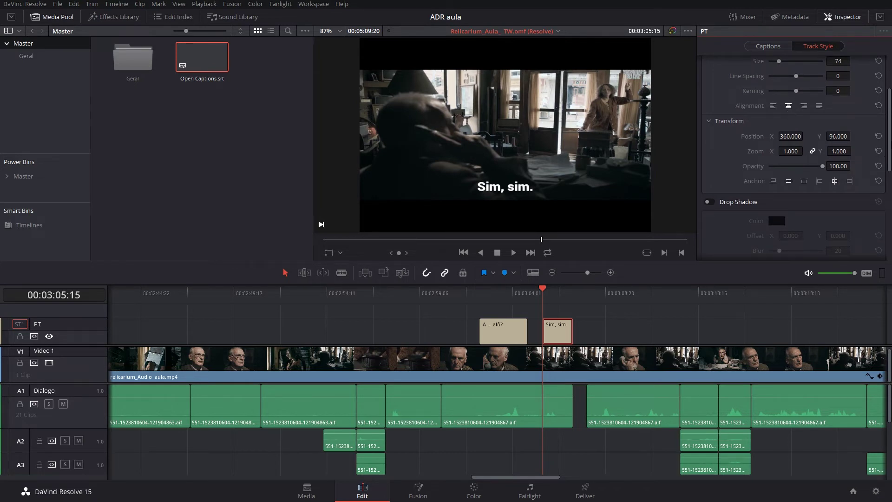
scroll(792, 140, down, 2)
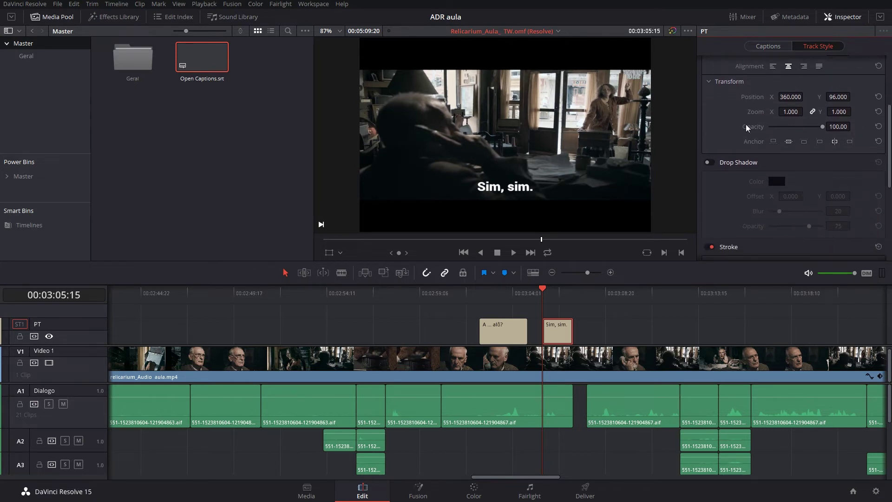
mouse_move(838, 97)
mouse_down()
mouse_move(816, 96)
mouse_move(826, 109)
mouse_up()
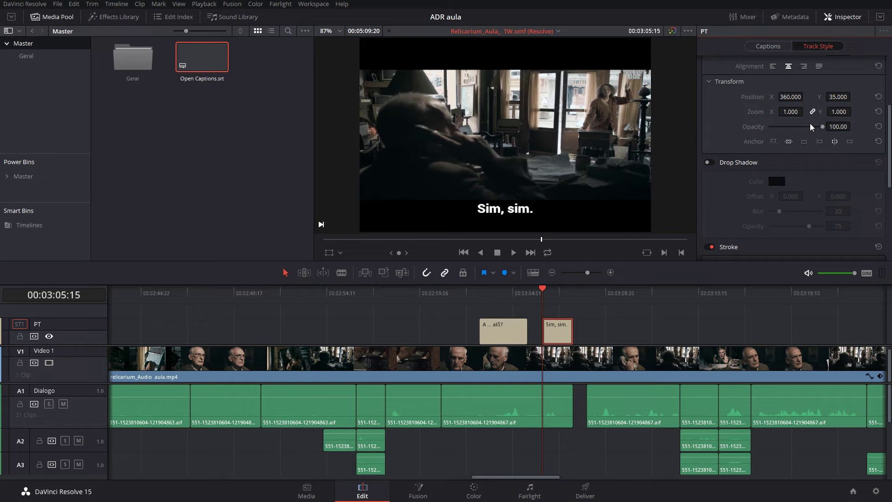
double_click(838, 97)
text(95)
key(Return)
Give the drop shadow more blur, a cyan colour and an offset, then switch it off.
click(708, 162)
mouse_move(779, 211)
mouse_down()
mouse_move(816, 212)
mouse_move(786, 226)
mouse_up()
click(780, 182)
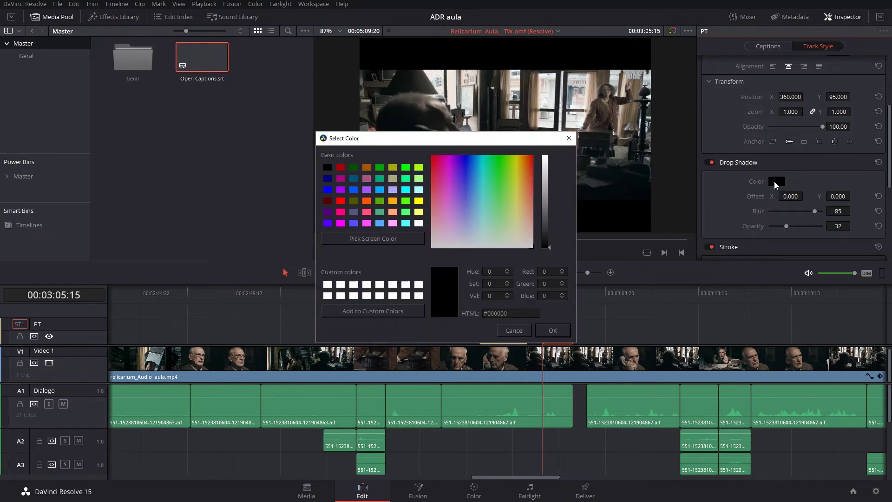
click(485, 156)
click(546, 194)
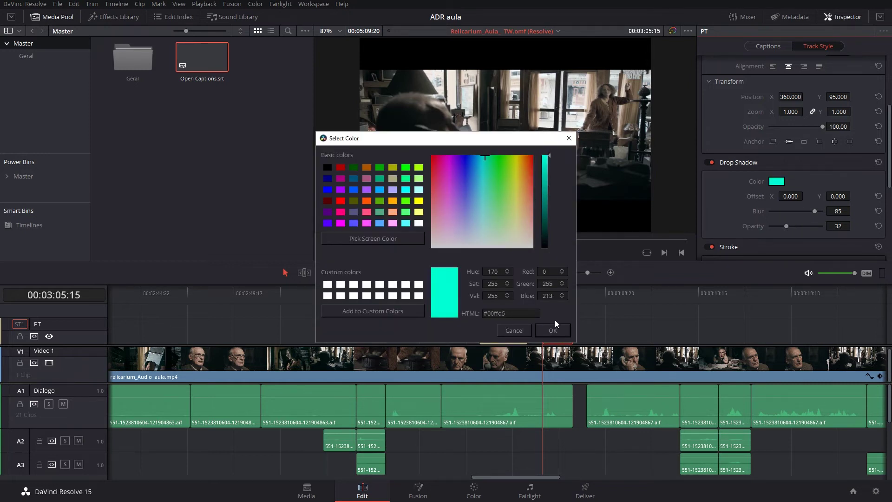
click(553, 330)
mouse_move(814, 211)
mouse_down()
mouse_move(797, 211)
mouse_move(842, 196)
mouse_move(834, 227)
mouse_up()
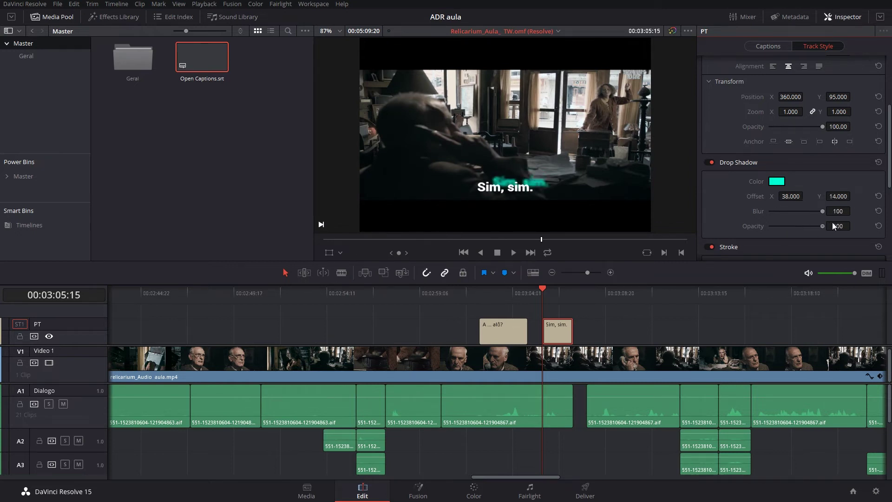
drag(774, 200, 806, 195)
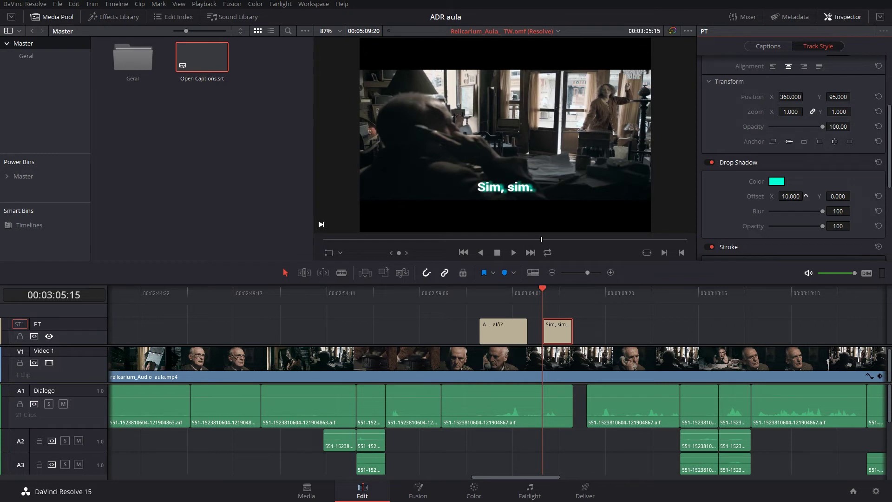
click(711, 163)
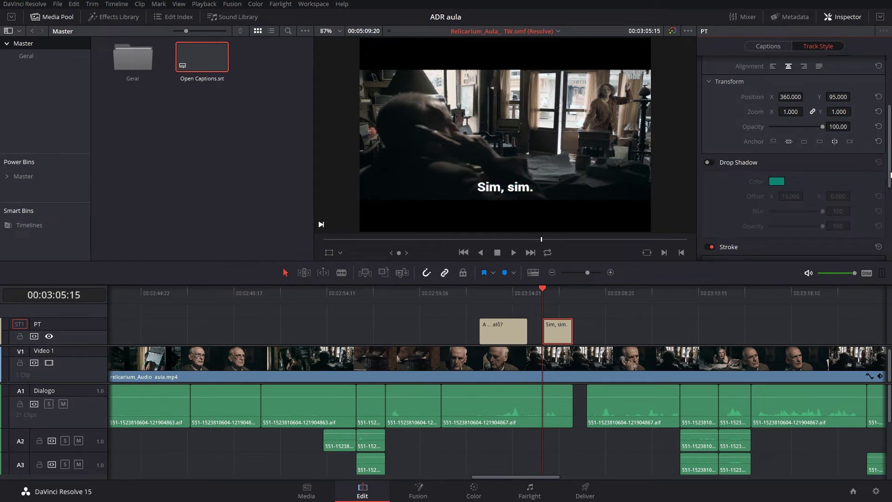
Set the subtitle stroke colour to black and leave the stroke switched off.
scroll(743, 153, down, 5)
click(710, 112)
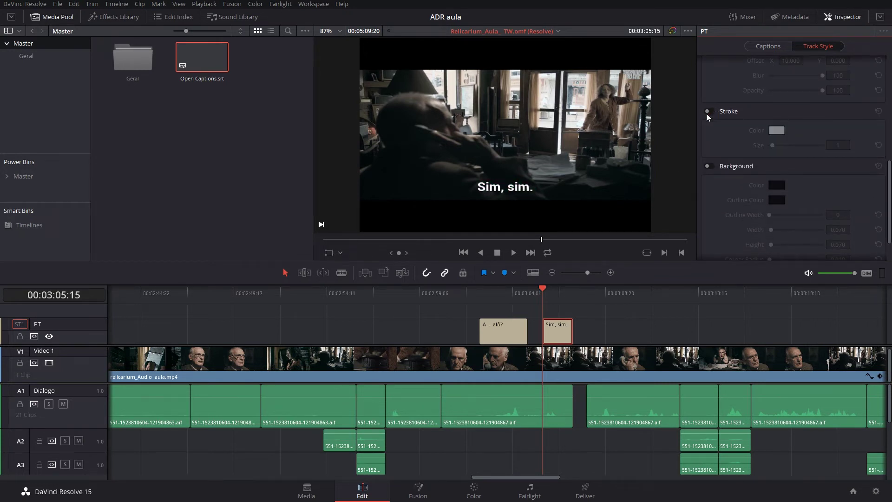
click(707, 112)
click(777, 130)
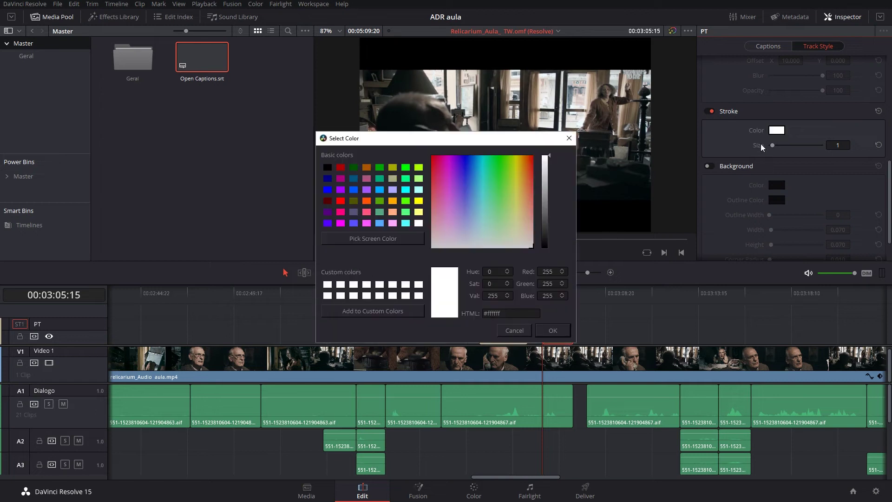
drag(547, 218, 552, 263)
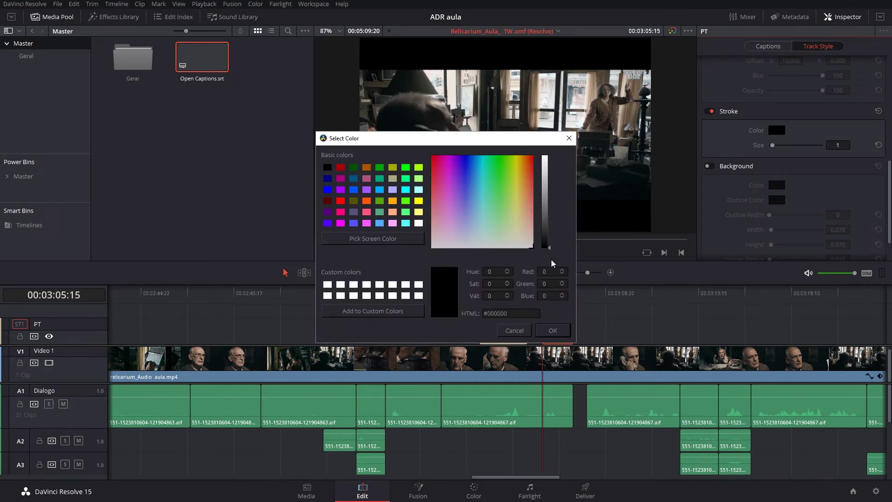
click(554, 331)
click(708, 112)
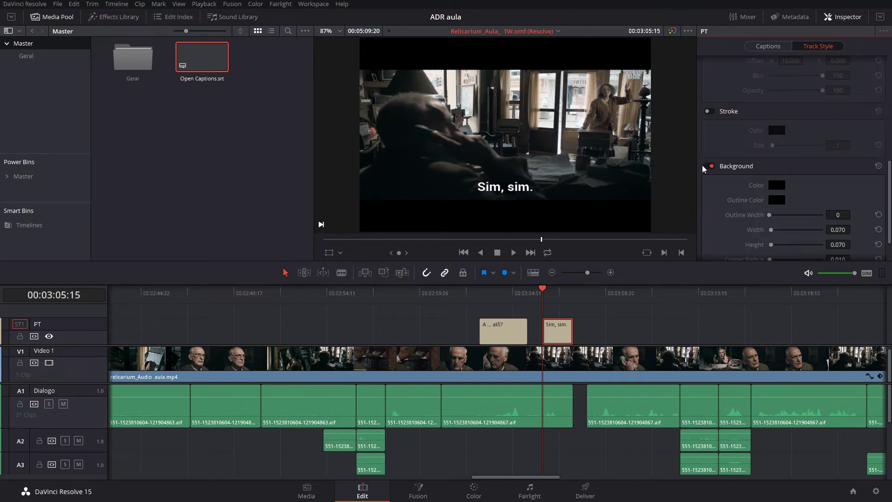
Turn on the subtitle background box and enlarge it behind the text.
drag(886, 196, 889, 204)
scroll(890, 203, down, 2)
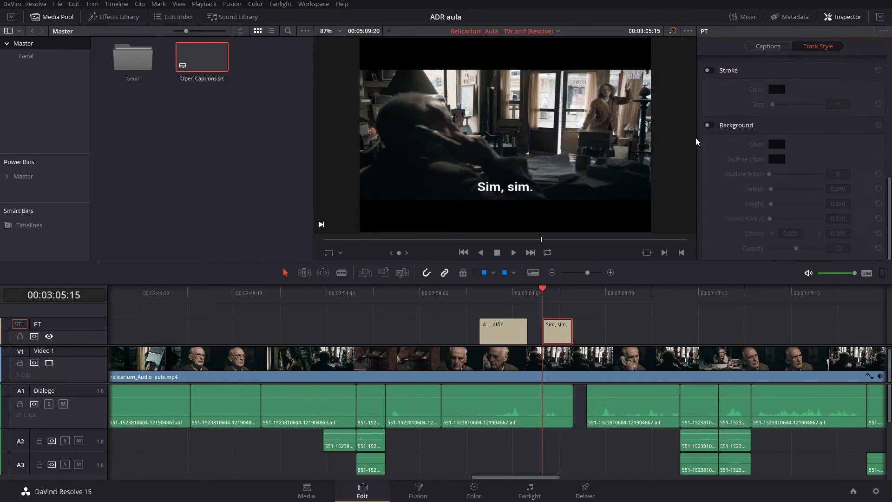
click(708, 125)
click(777, 144)
click(488, 168)
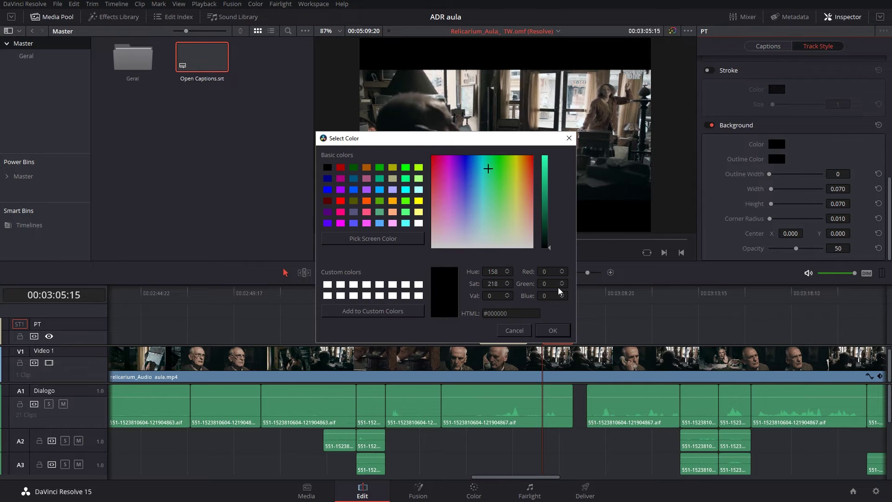
click(552, 331)
mouse_move(770, 173)
mouse_down()
mouse_move(796, 173)
mouse_move(785, 204)
mouse_move(772, 204)
mouse_up()
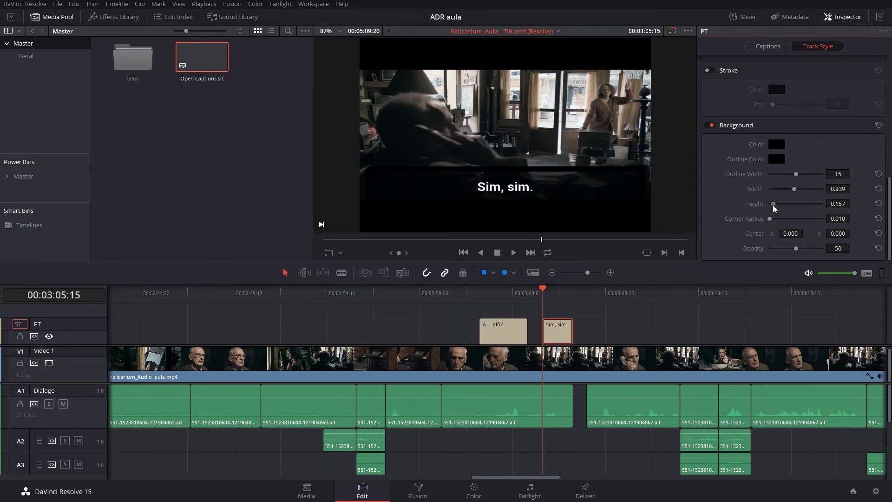
Make the background box red with a band height of 0.226.
click(776, 144)
drag(485, 207, 530, 158)
click(544, 177)
click(553, 331)
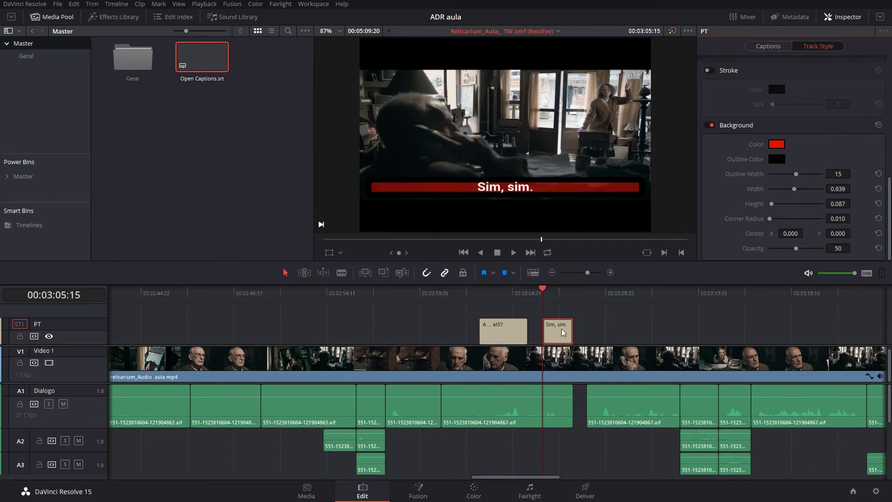
mouse_move(797, 175)
mouse_down()
mouse_move(789, 174)
mouse_move(796, 188)
mouse_move(784, 204)
mouse_move(774, 204)
mouse_up()
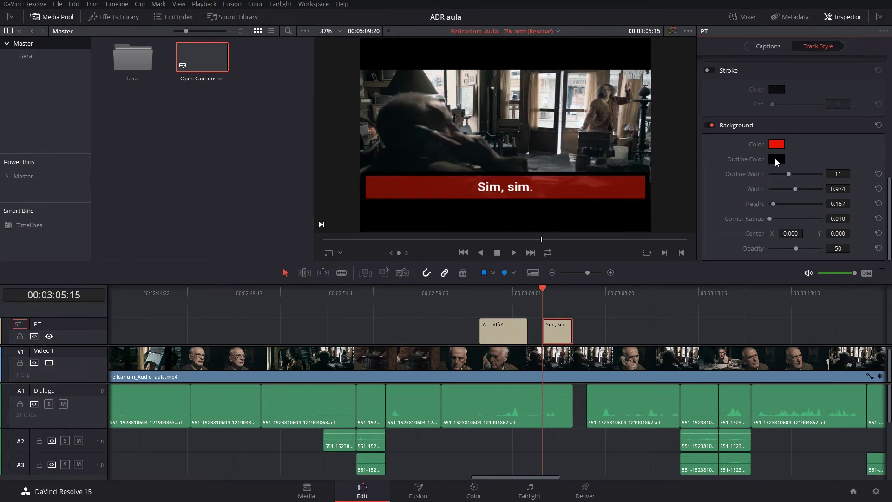
drag(779, 208, 775, 204)
Add a pale-yellow outline, rounded corners and opacity 23, then disable the background.
click(776, 160)
click(512, 230)
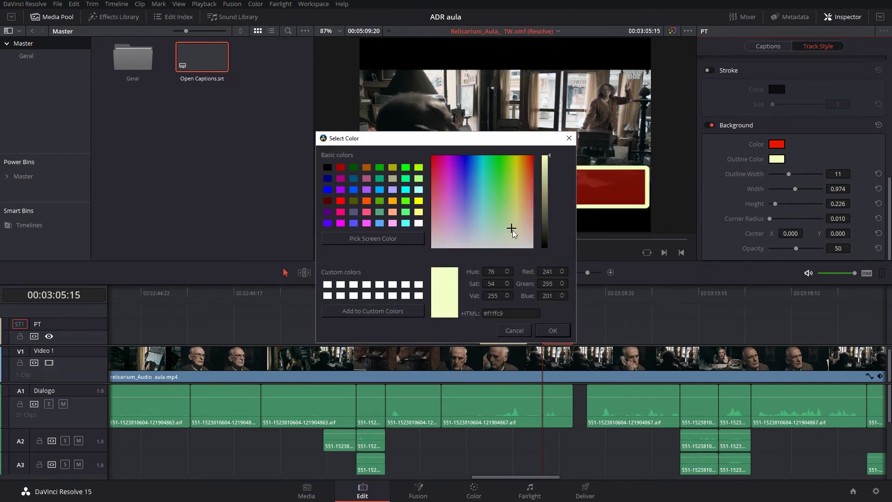
click(556, 332)
drag(770, 218, 777, 219)
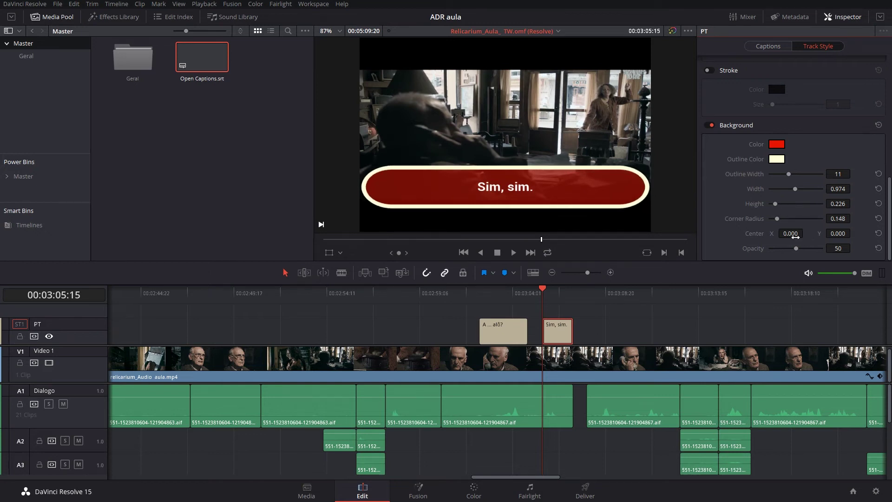
drag(775, 249, 781, 248)
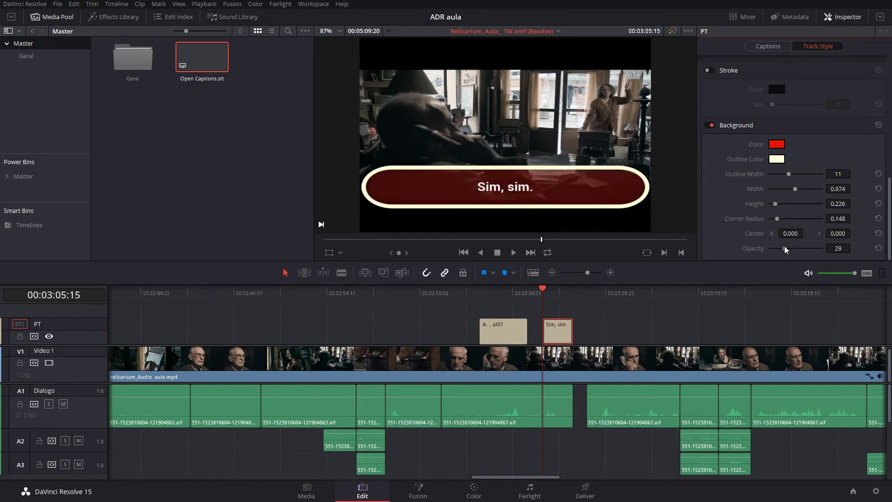
click(709, 126)
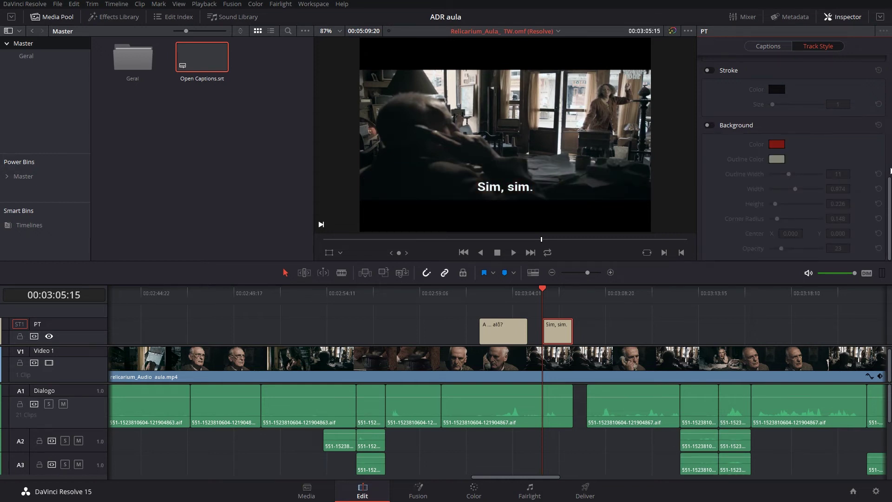
Select caption 'A ... alô?' in the Captions list and leave Use Track Style on.
drag(889, 201, 863, 45)
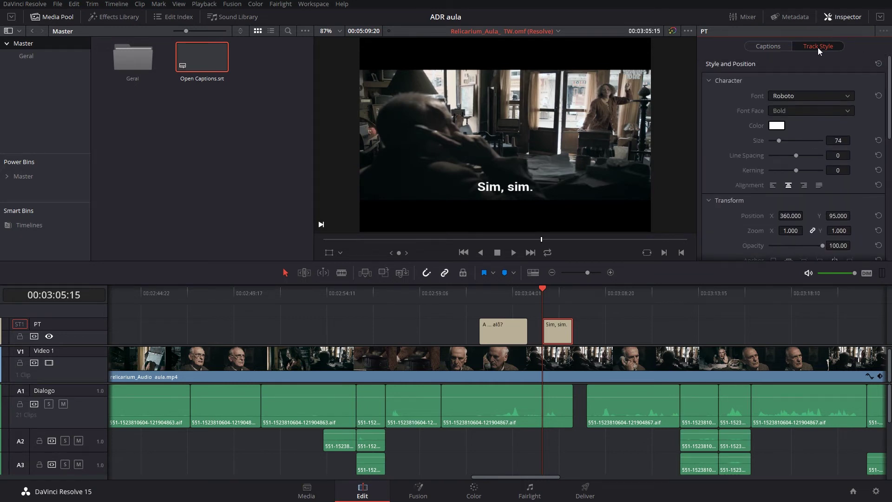
click(769, 44)
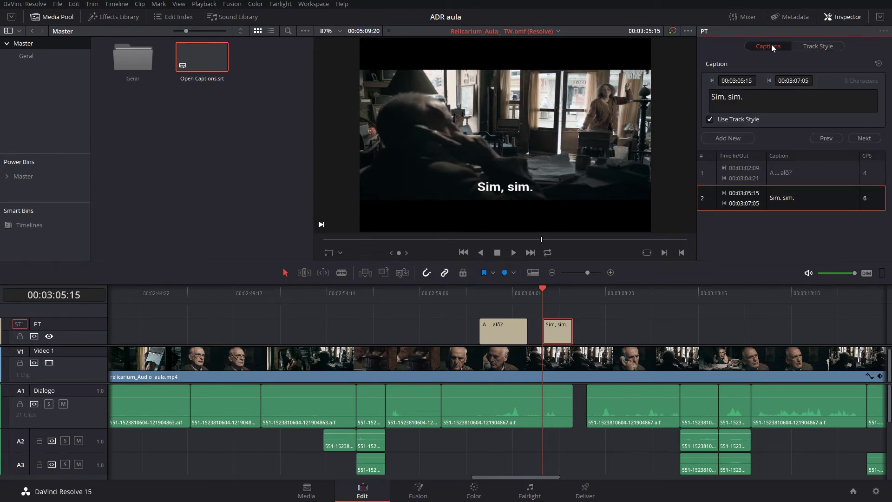
click(777, 179)
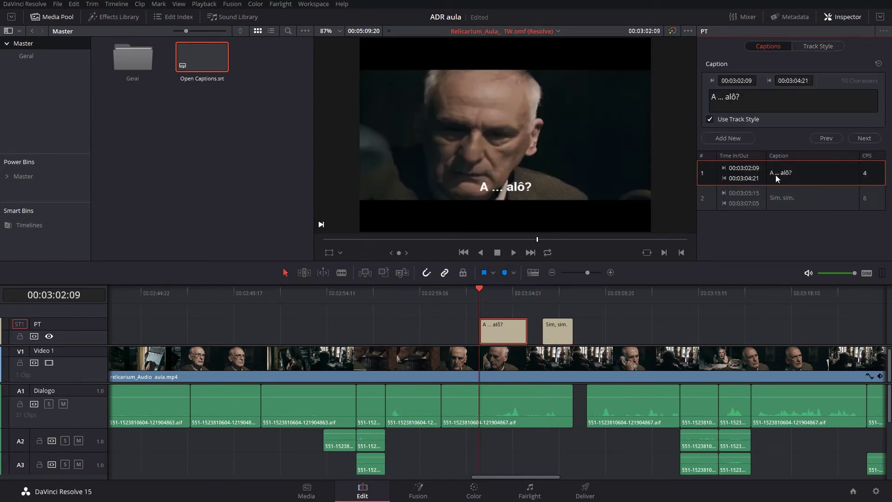
click(711, 119)
click(717, 118)
click(711, 118)
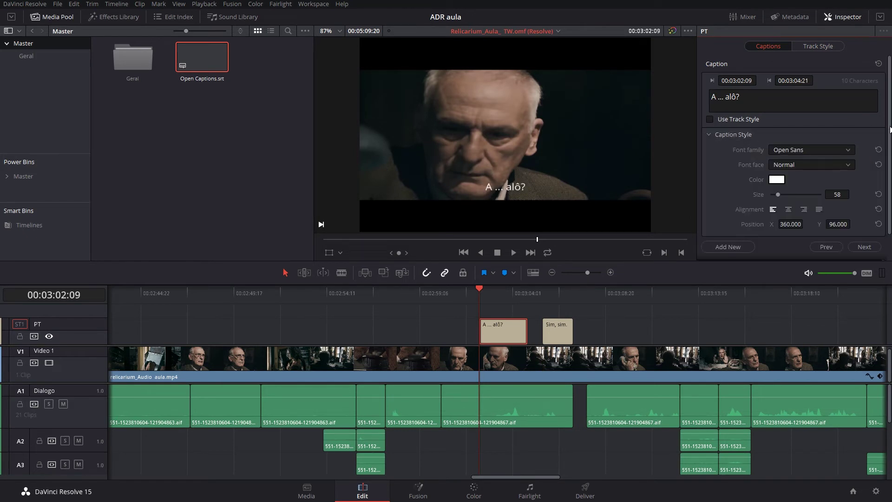
drag(891, 129, 891, 162)
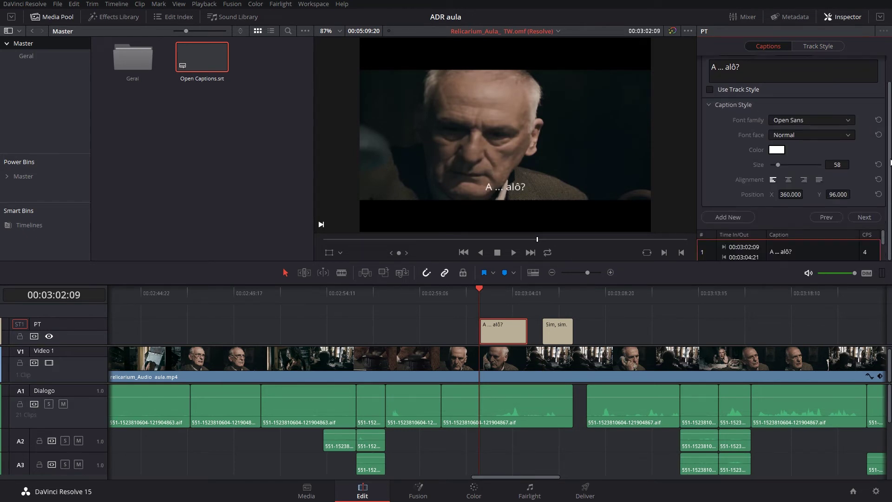
click(739, 90)
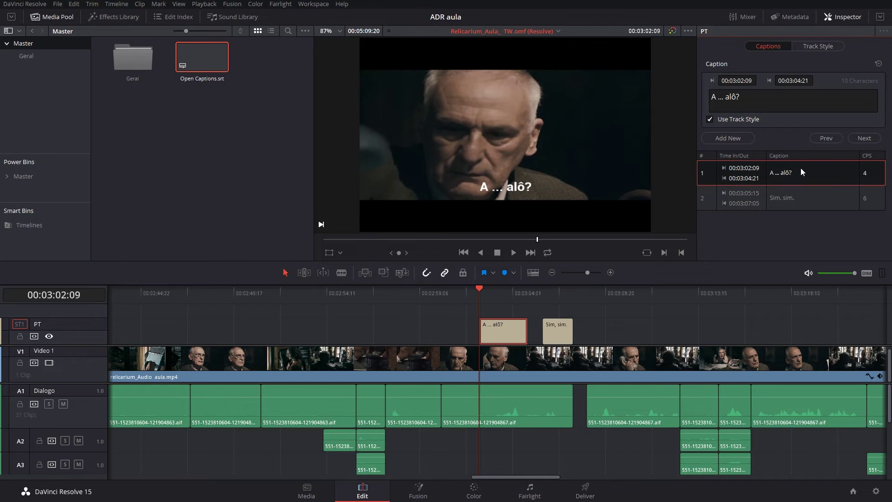
click(739, 121)
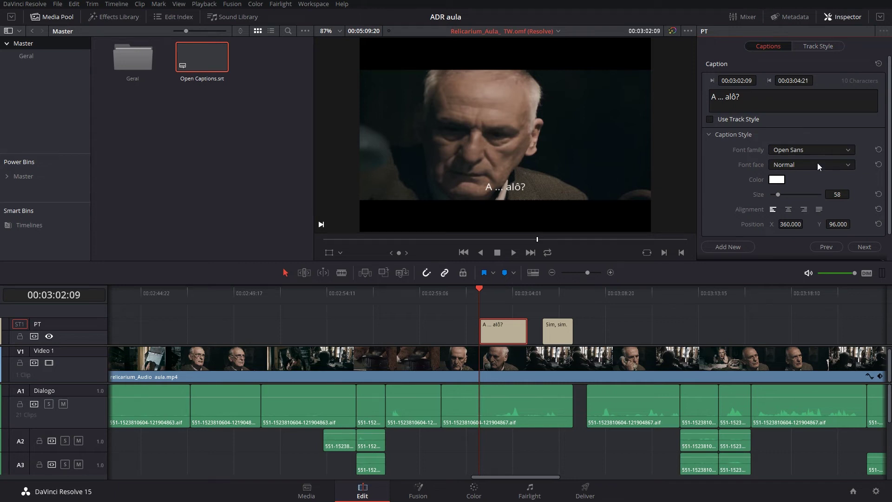
click(710, 119)
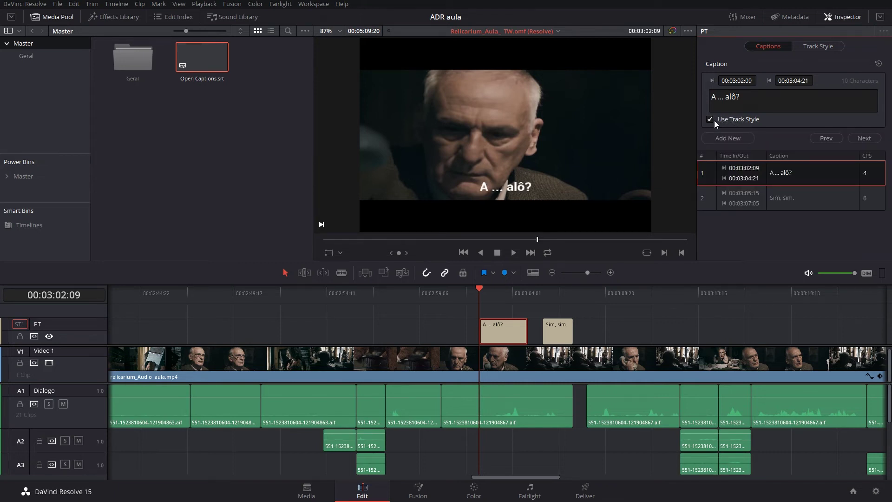
Switch between captions 'Sim, sim.' and 'A ... alô?', ending on 'Sim, sim.'.
click(749, 198)
click(740, 179)
click(748, 199)
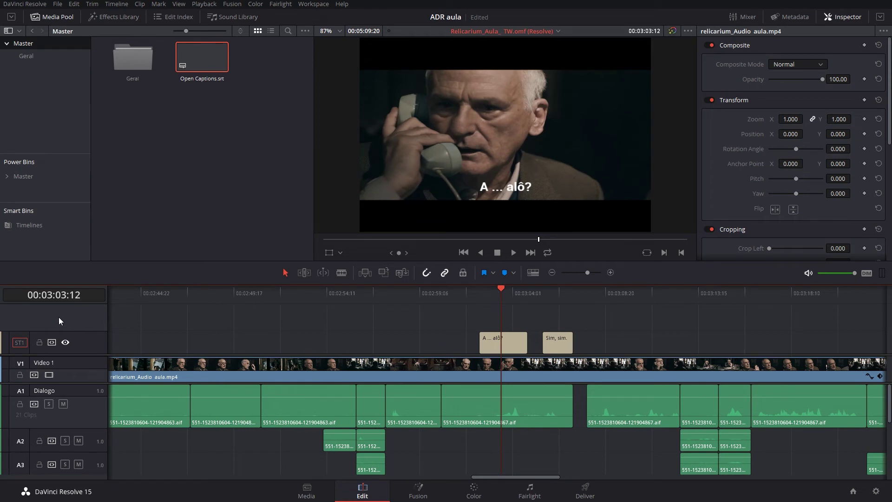
Add a second subtitle track to the timeline and keep subtitle tracks visible.
drag(83, 261, 83, 228)
right_click(65, 288)
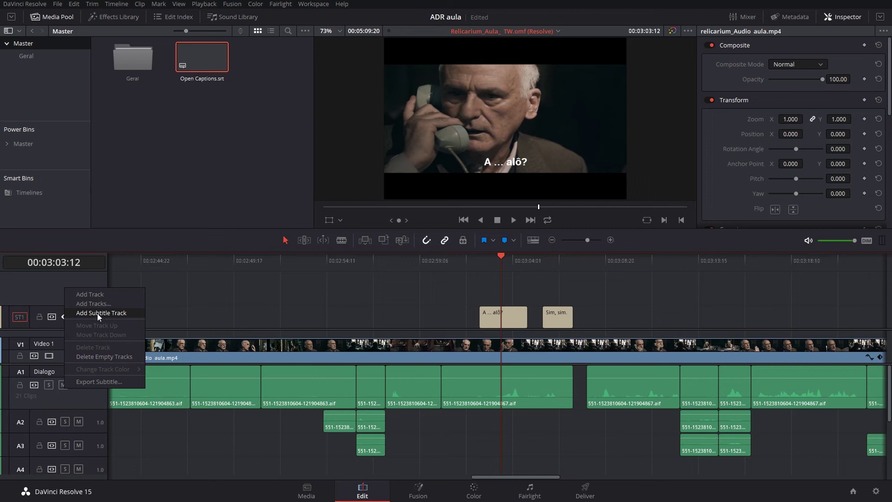
click(33, 284)
click(533, 240)
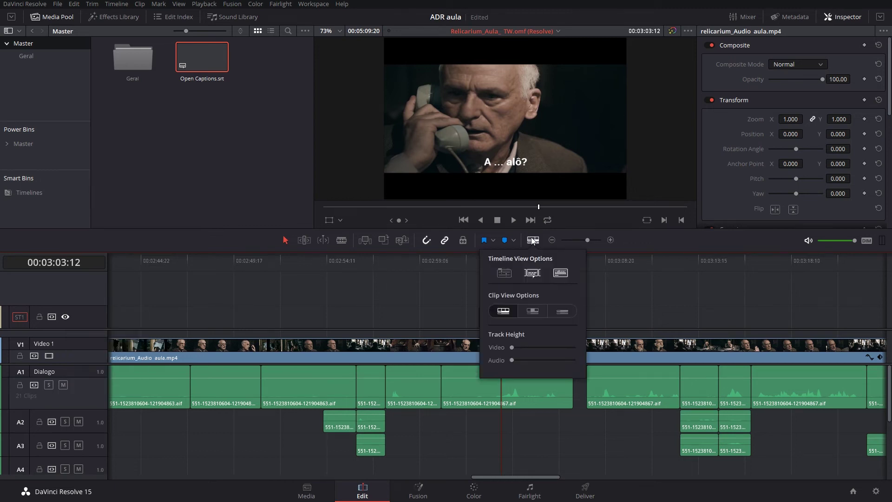
click(533, 273)
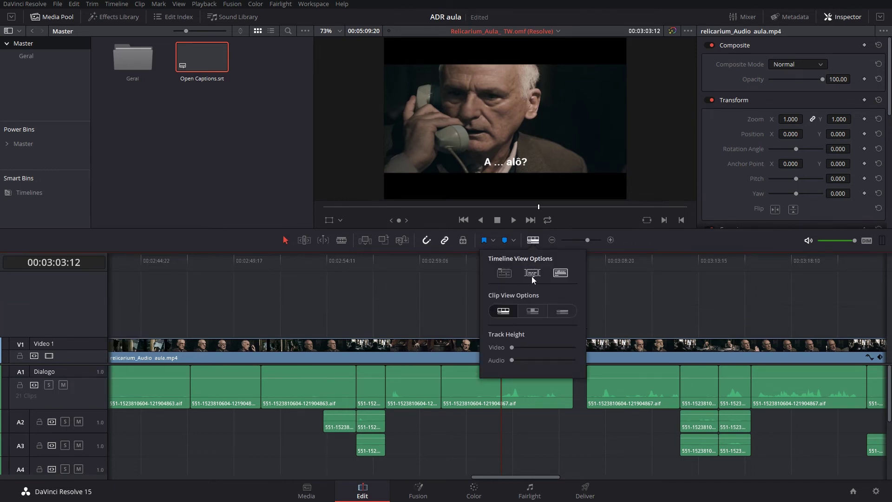
click(58, 305)
right_click(51, 304)
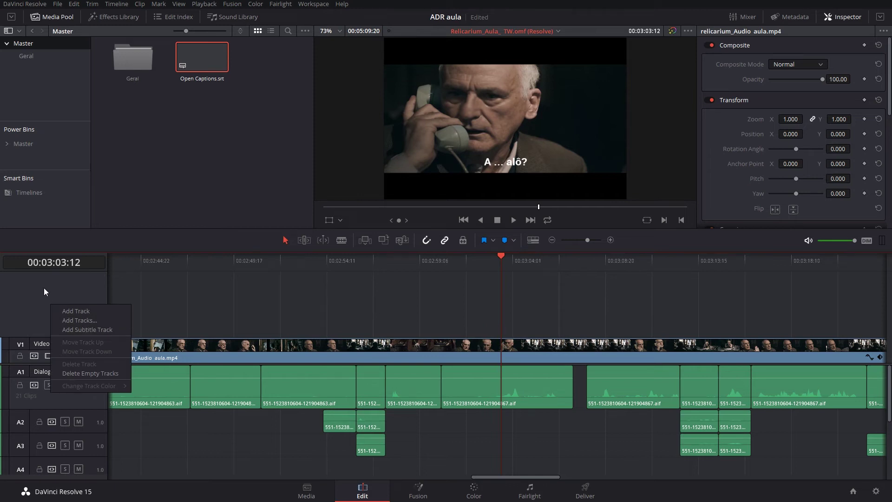
click(92, 329)
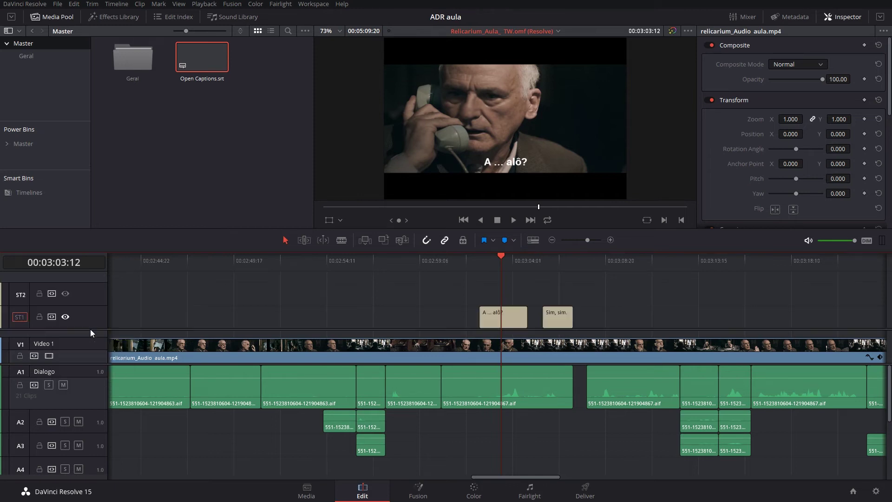
click(536, 240)
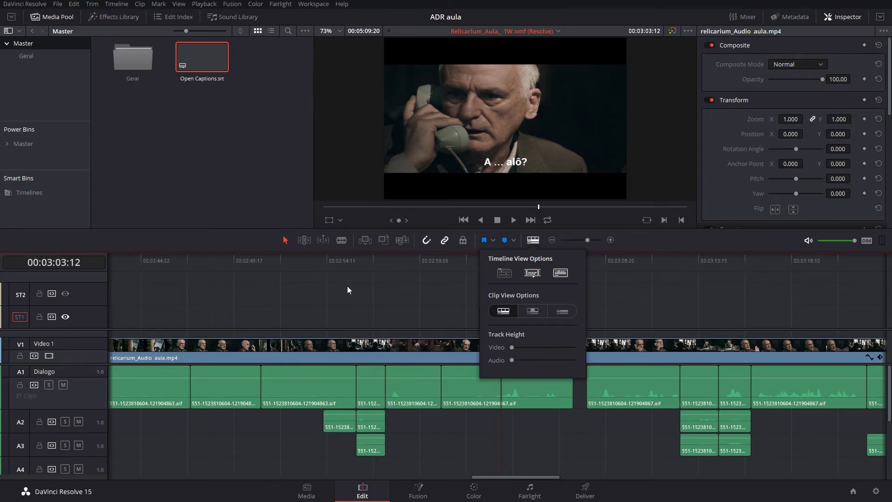
click(91, 285)
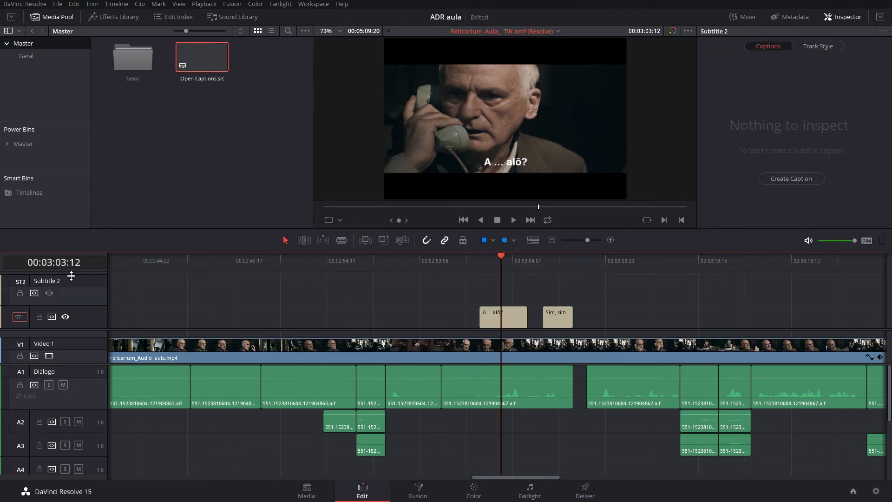
Rename the Subtitle 2 track to EN.
click(68, 275)
text(EN)
key(Return)
Copy both PT captions onto the EN track at the same times.
drag(65, 308, 65, 301)
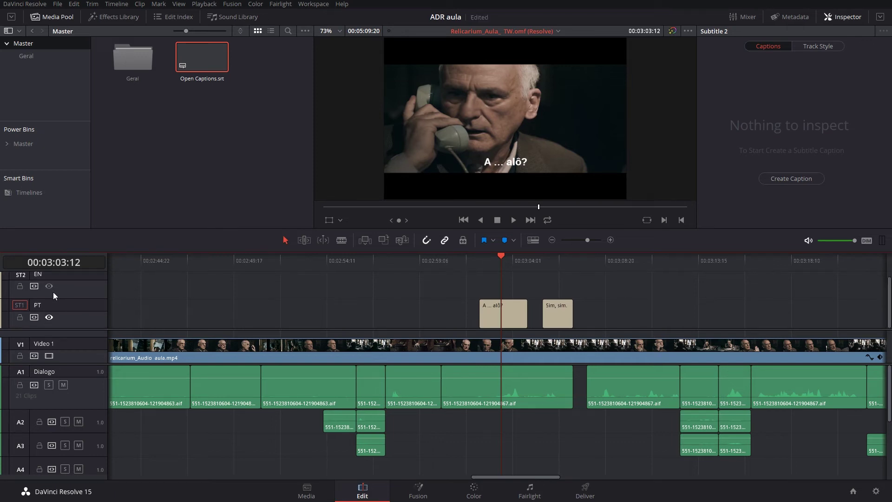
click(74, 280)
click(513, 316)
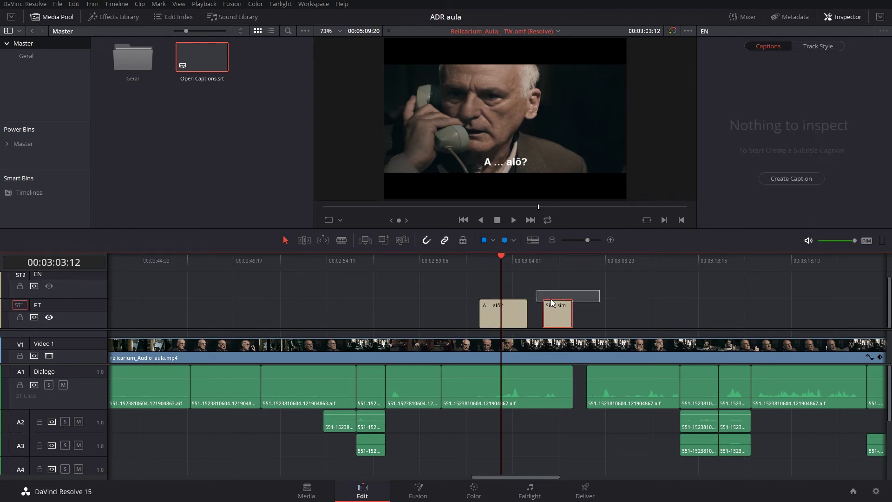
drag(519, 323, 519, 292)
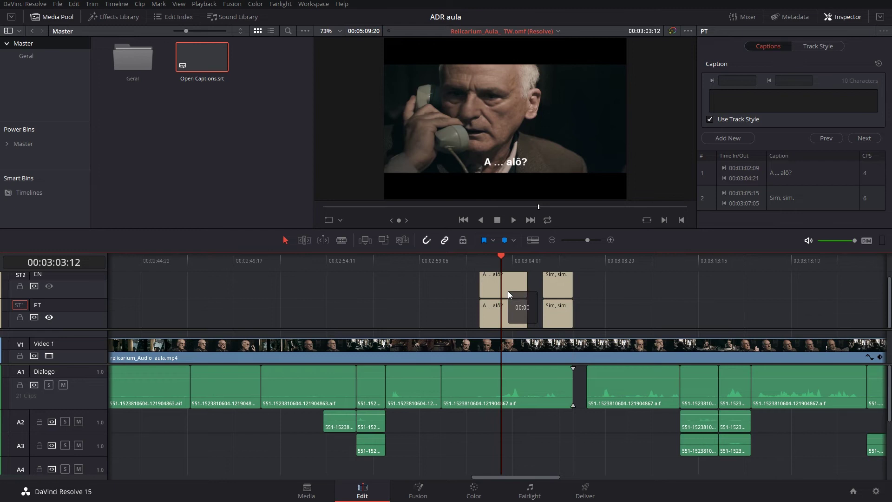
click(513, 285)
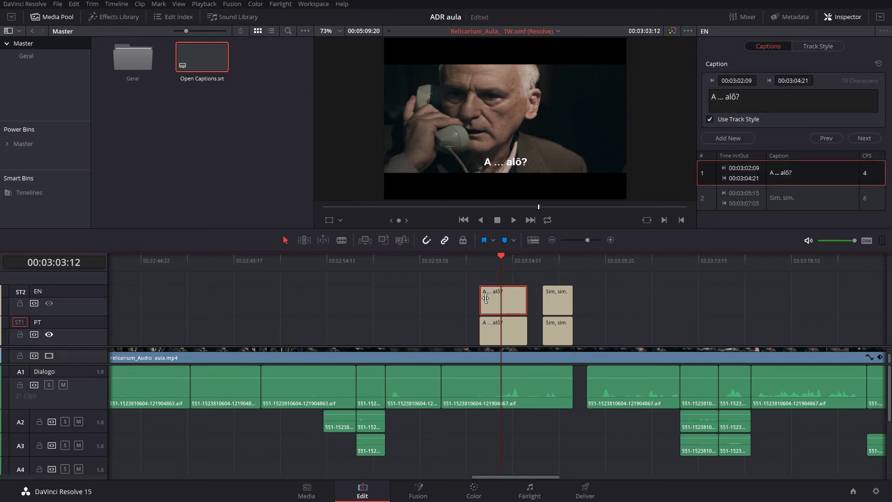
Export the subtitles as PT.srt to Área de Trabalho and open that folder in Explorer.
right_click(73, 296)
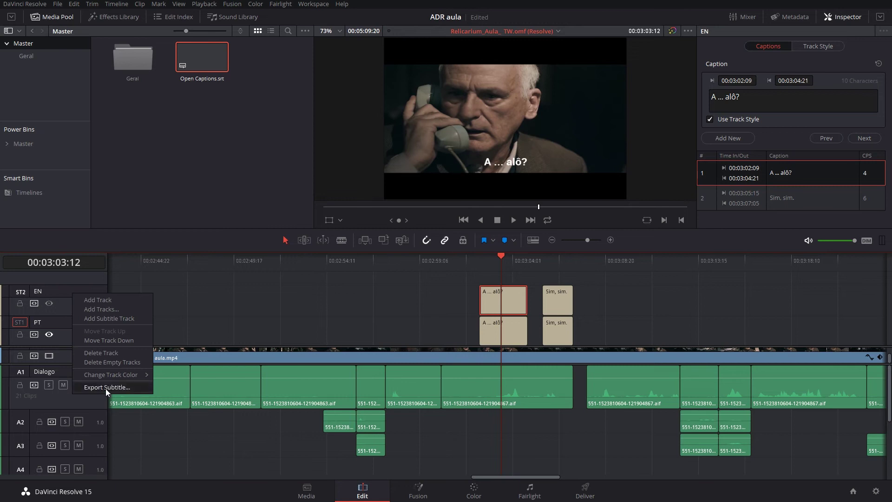
click(106, 389)
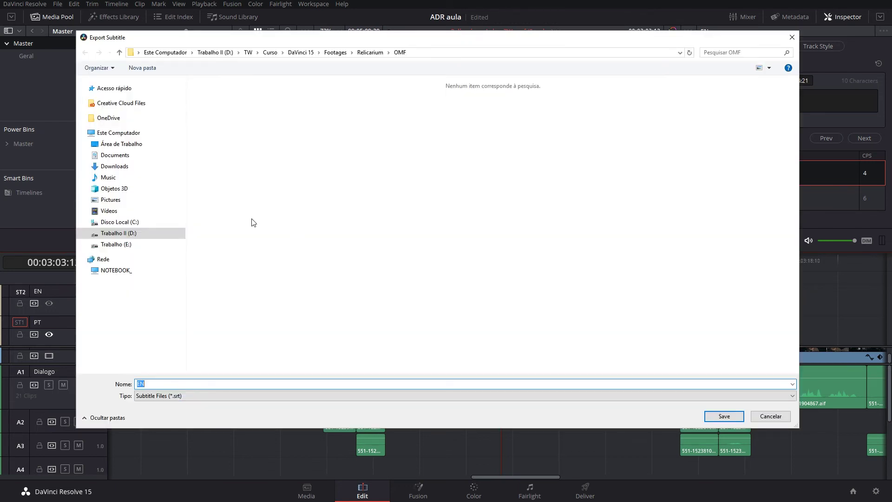
click(132, 145)
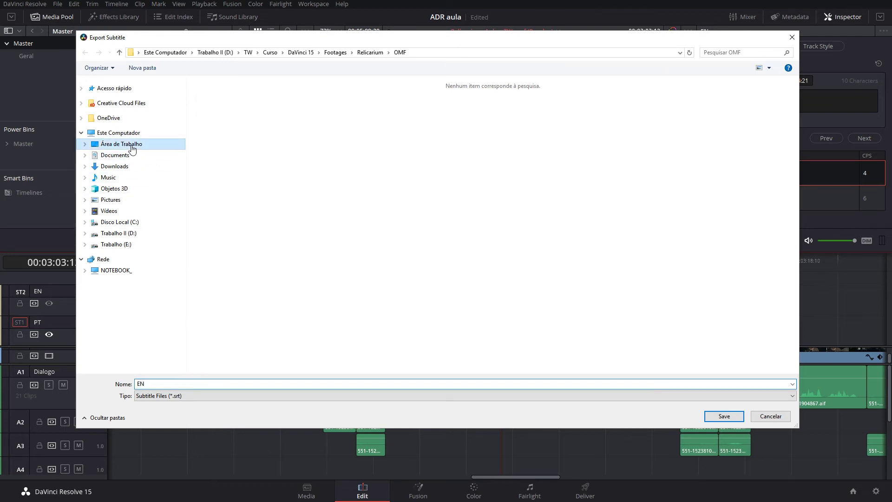
double_click(140, 384)
text(PT)
click(718, 416)
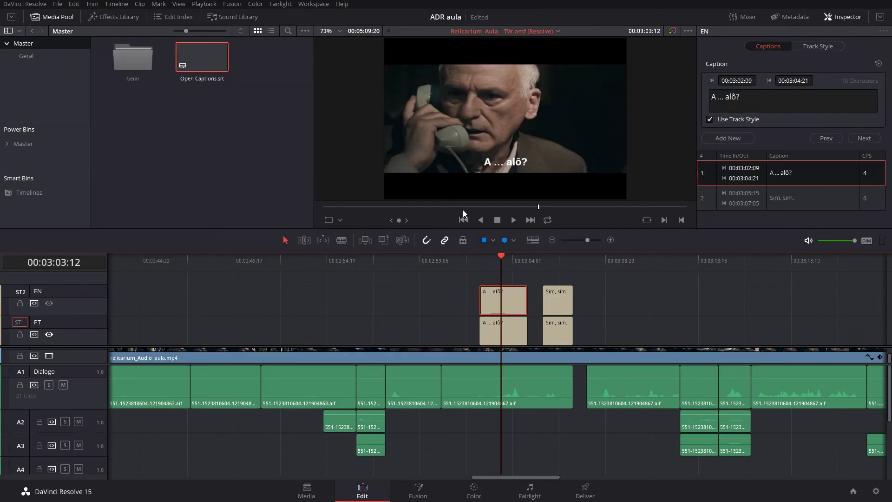
key(super+e)
click(453, 192)
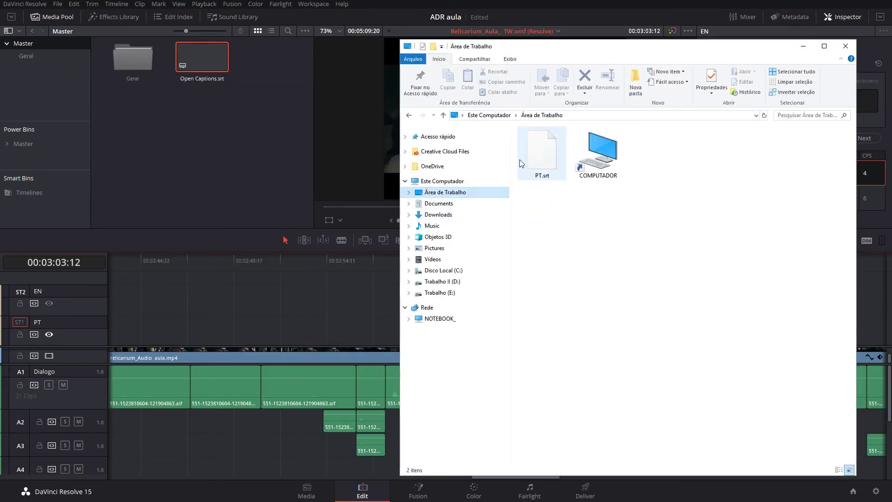
Open PT.srt with Bloco de notas and review both captions and their timecodes.
click(520, 163)
right_click(540, 155)
mouse_move(509, 219)
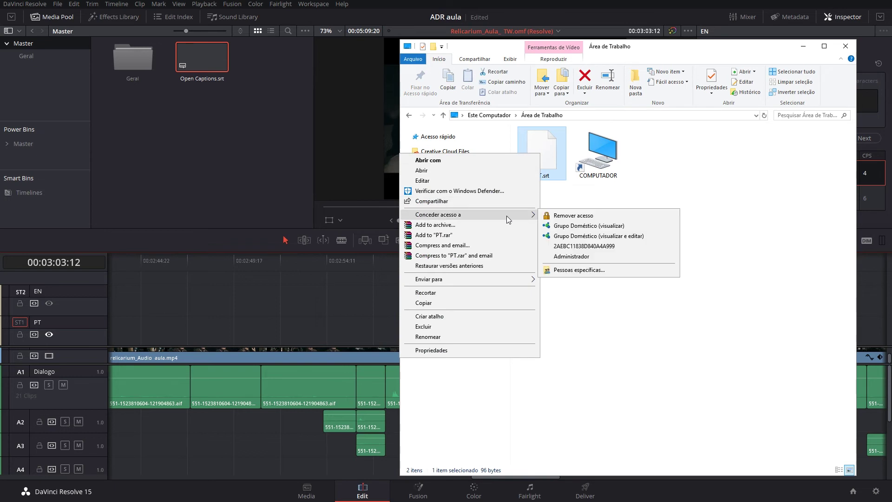
click(485, 165)
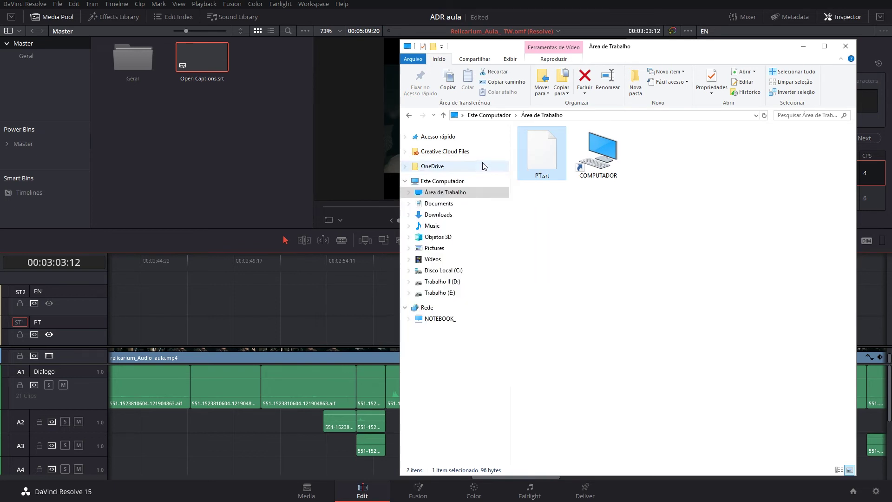
click(467, 305)
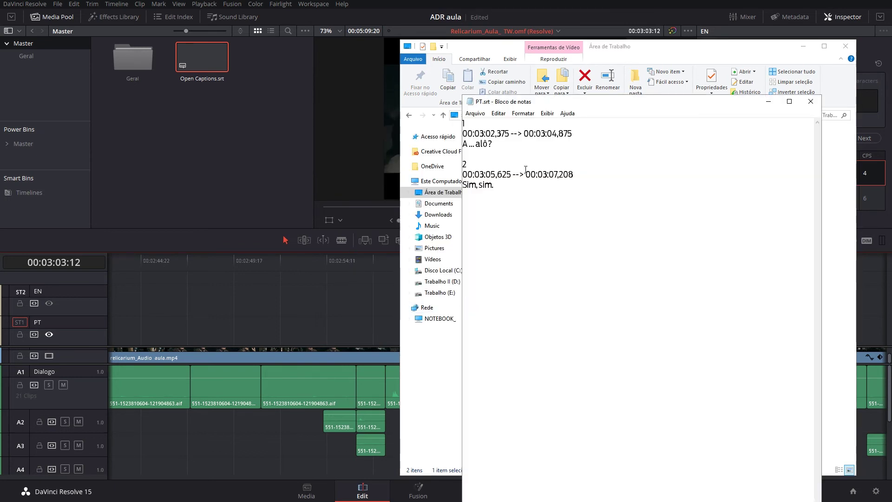
click(480, 144)
key(Left)
key(Left)
Close Notepad and Explorer, then change the first EN caption to 'He... Hello?'.
click(809, 103)
click(846, 46)
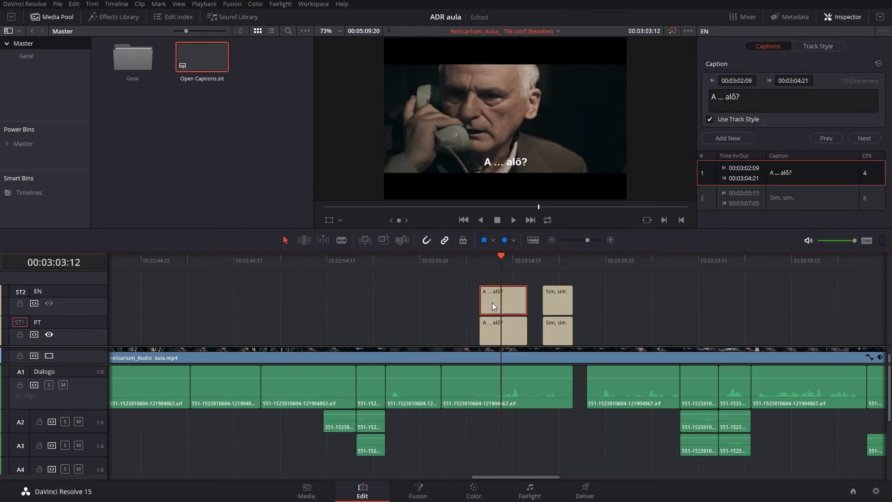
click(503, 309)
drag(732, 96, 677, 100)
text(He... Hello)
key(Down)
Retype the second EN caption as 'Yes, yes.'.
drag(728, 97, 685, 90)
text(Yes,)
key(Delete)
key(Delete)
key(Delete)
text(yes)
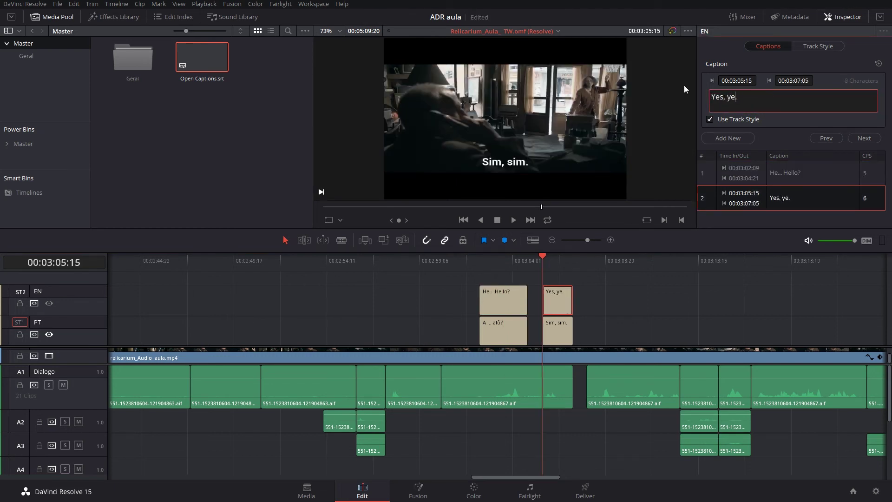
Check the EN and PT caption tracks, then go to the Deliver page.
click(648, 286)
click(64, 293)
click(74, 327)
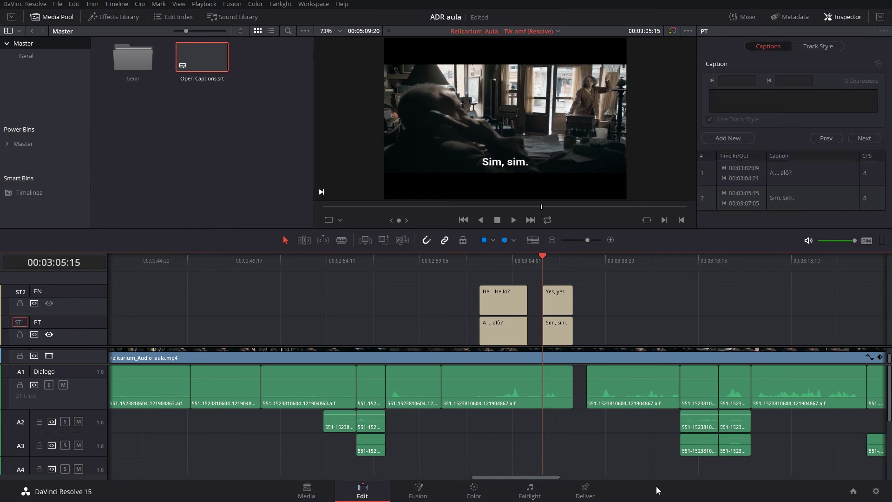
click(594, 492)
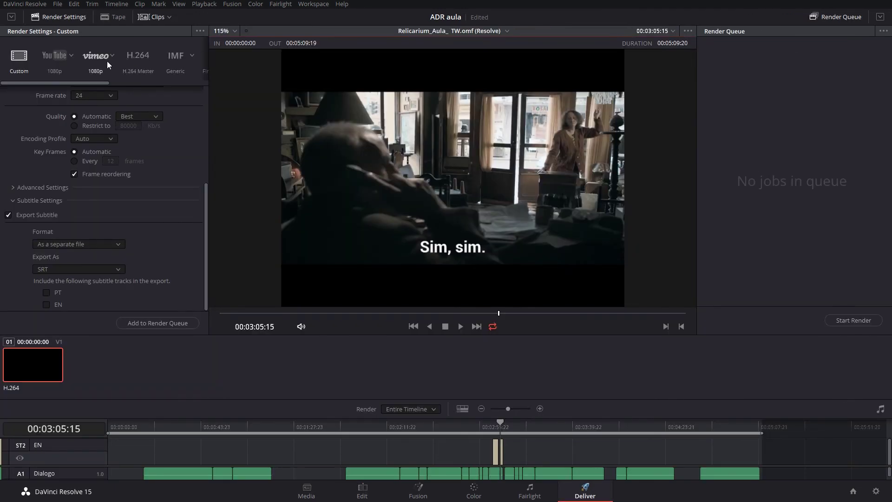
Try the YouTube 1080p, Vimeo 1080p and IMF presets, then return to Custom.
drag(206, 209, 206, 35)
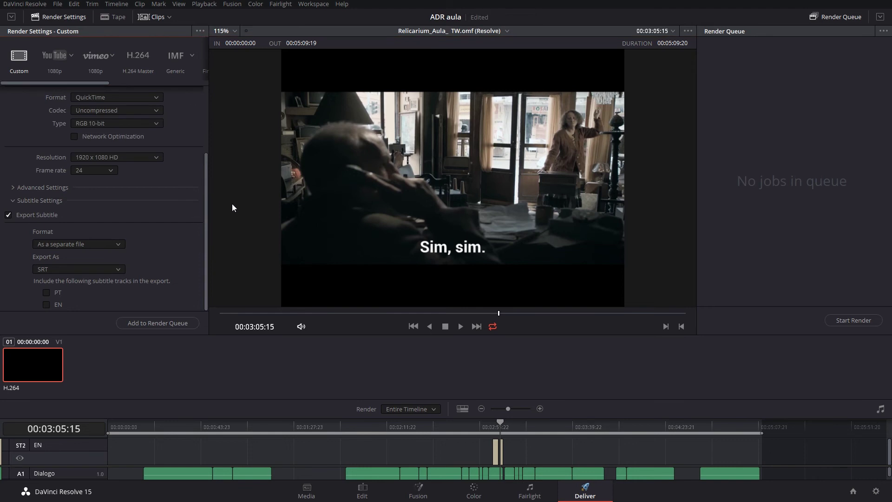
drag(206, 217, 197, 150)
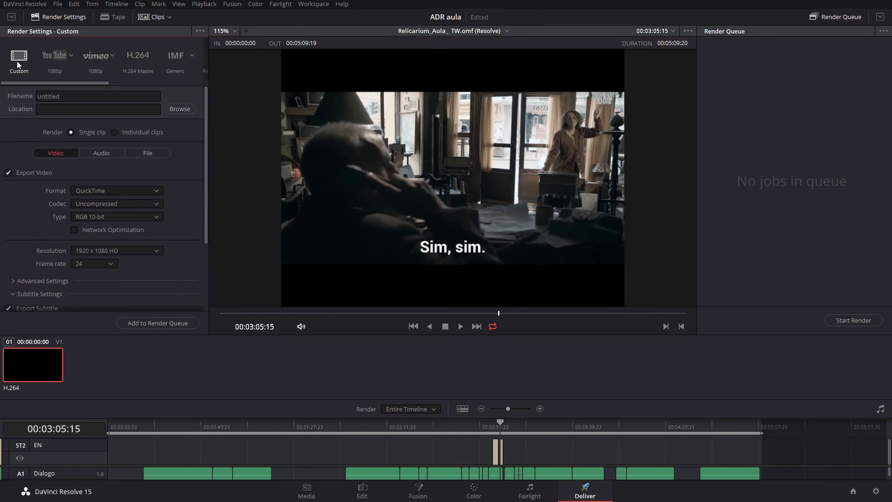
click(55, 56)
click(91, 60)
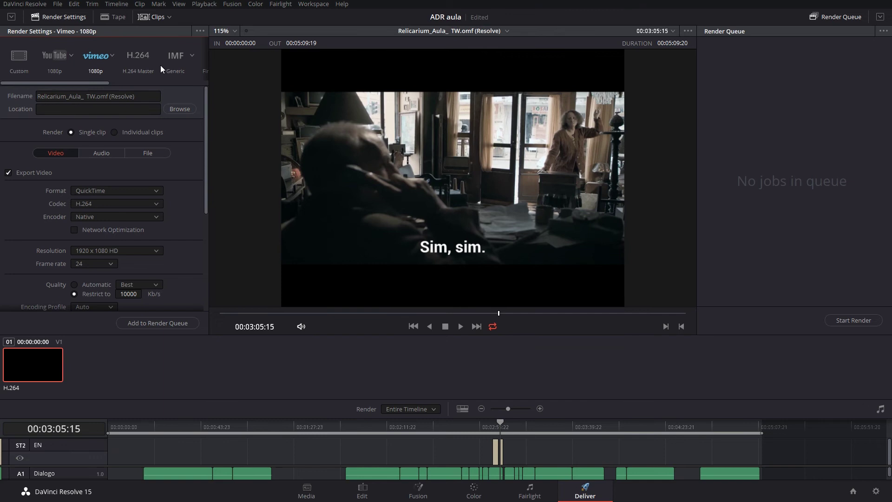
click(177, 58)
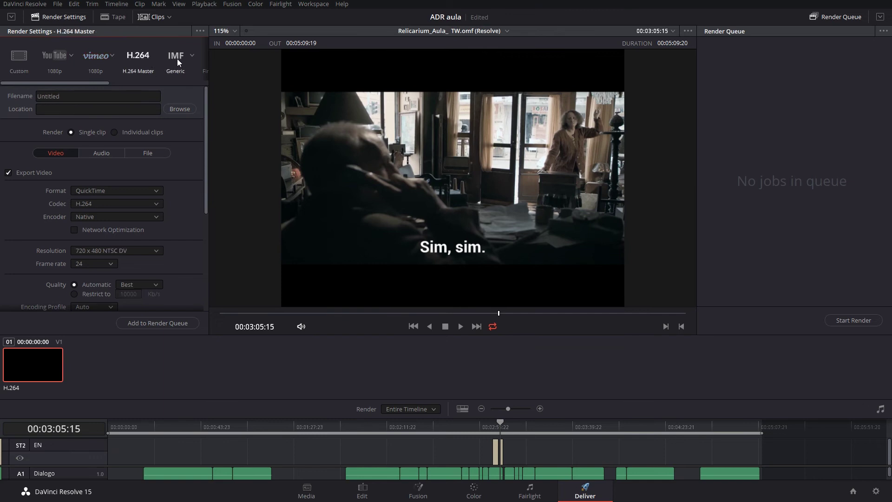
click(23, 66)
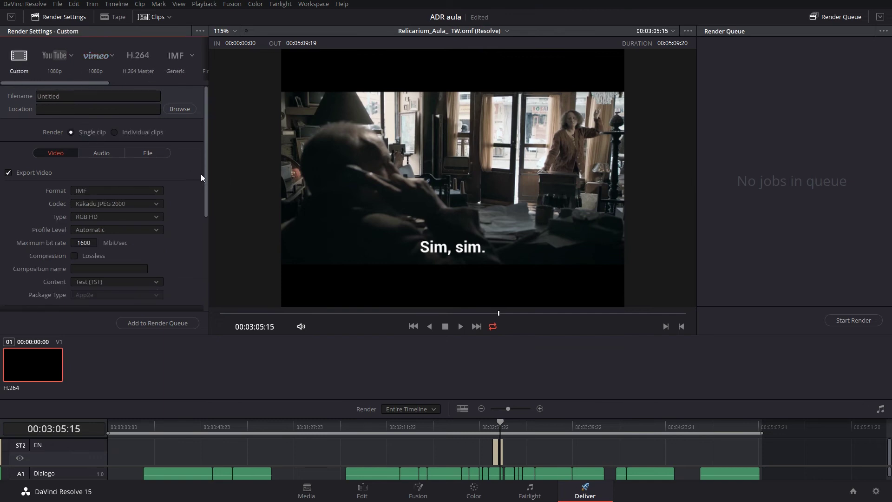
Switch rendering to Individual clips and back to Single clip.
drag(207, 181, 195, 290)
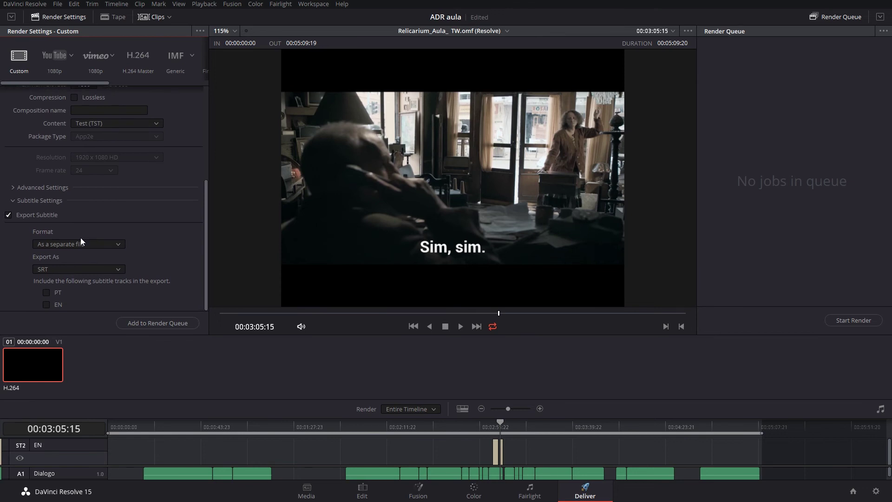
mouse_move(205, 226)
mouse_down()
mouse_move(193, 120)
mouse_move(178, 266)
mouse_up()
click(143, 133)
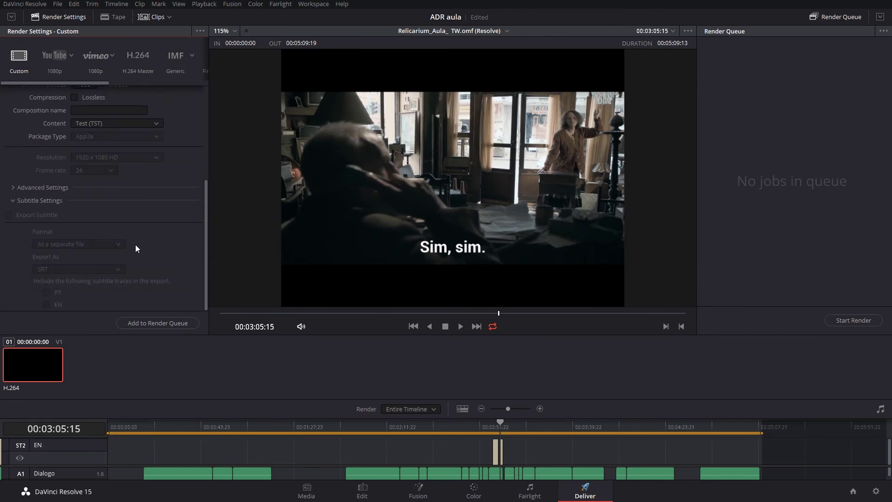
drag(204, 224, 209, 100)
click(91, 132)
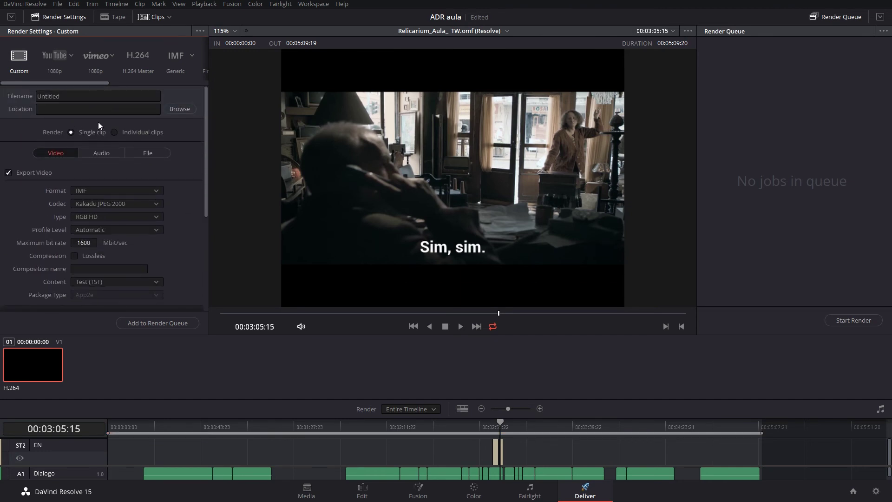
Set the render format to MXF OP1A with the XDCAM MPEG2 video codec.
click(103, 191)
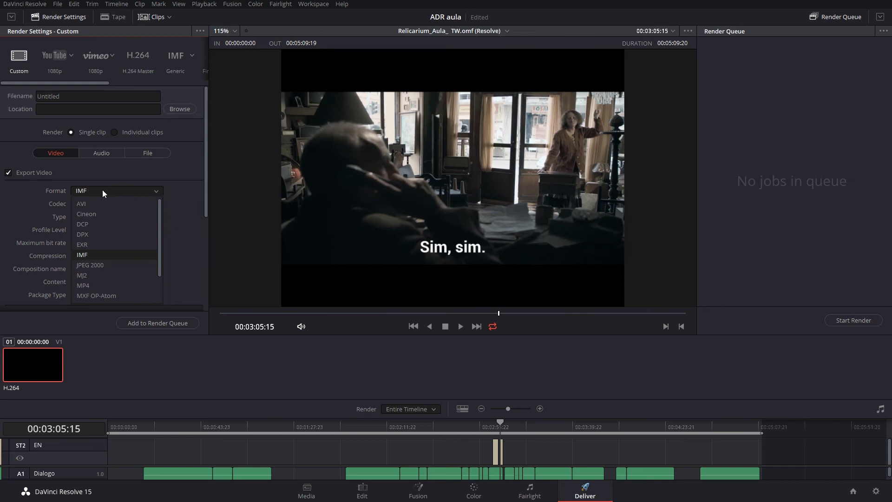
scroll(116, 235, down, 1)
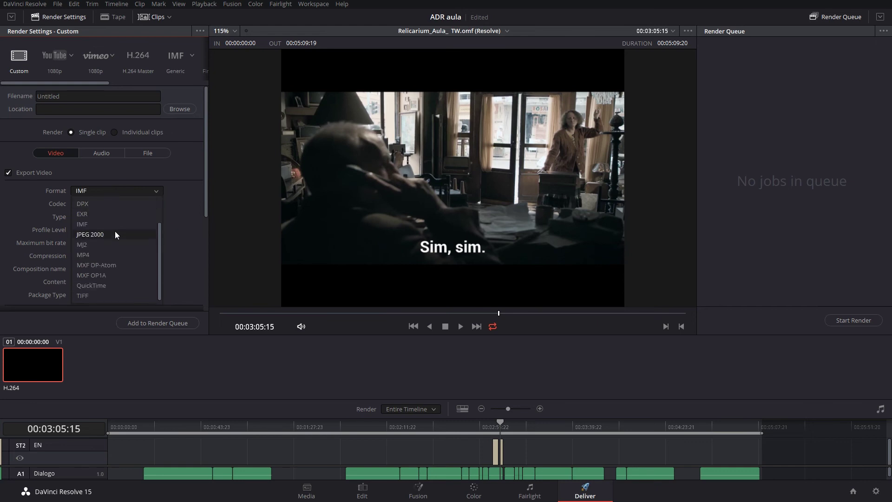
click(97, 276)
scroll(207, 205, down, 2)
click(90, 165)
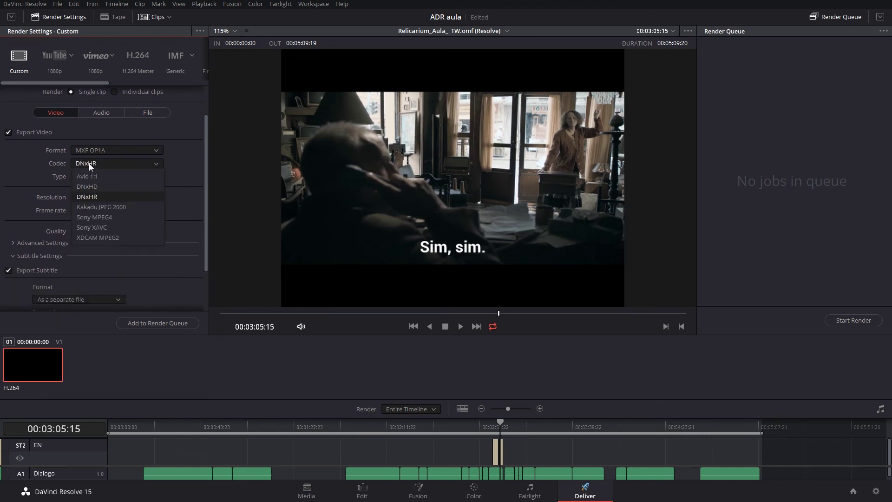
click(110, 236)
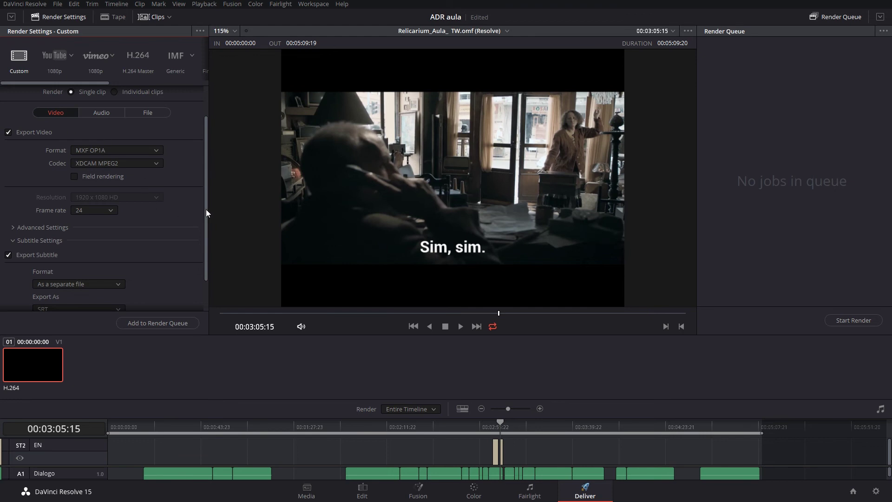
Keep Export Subtitle enabled and set the subtitle format to Burn into video.
scroll(206, 242, down, 2)
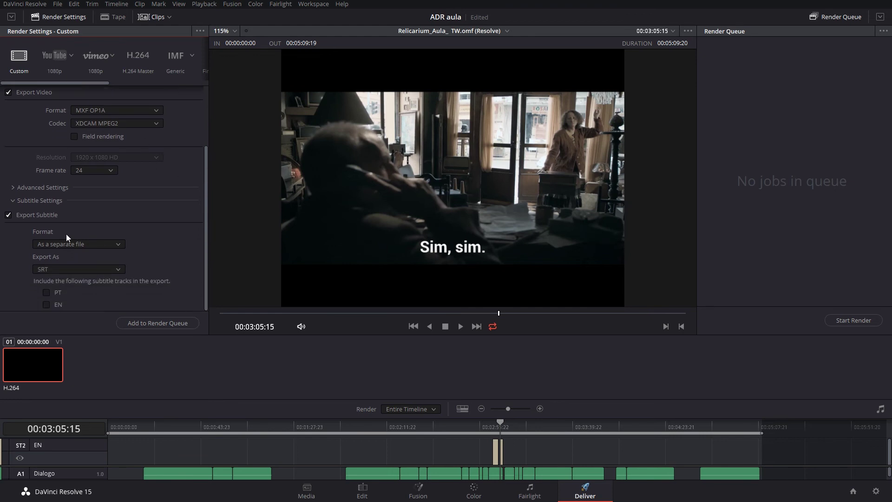
click(9, 215)
click(8, 214)
click(76, 244)
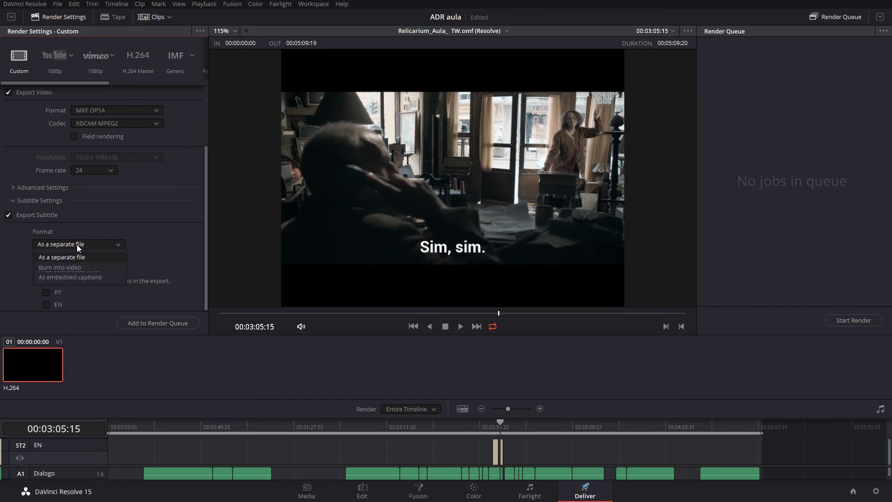
click(59, 268)
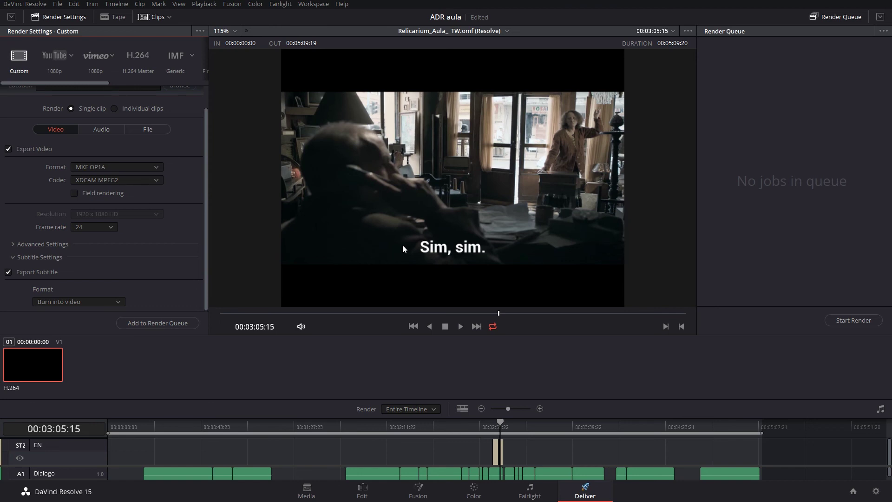
Change the subtitle format to As embedded captions.
click(76, 302)
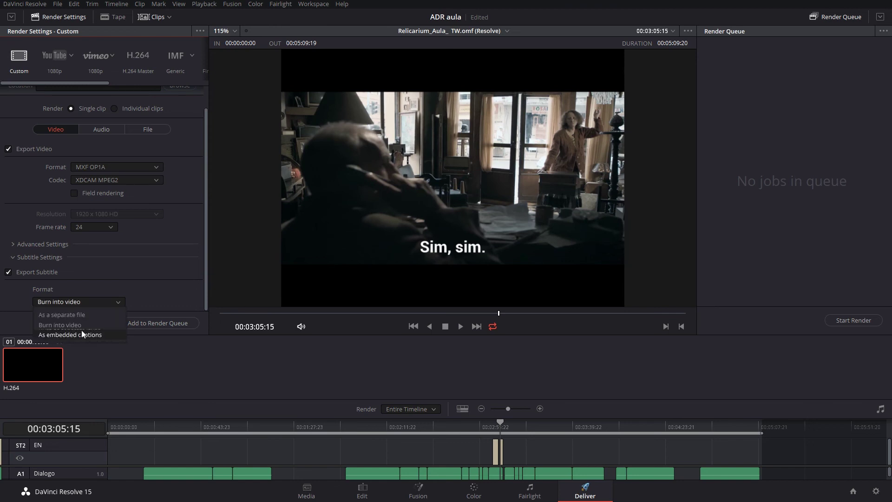
click(81, 334)
click(90, 303)
click(83, 334)
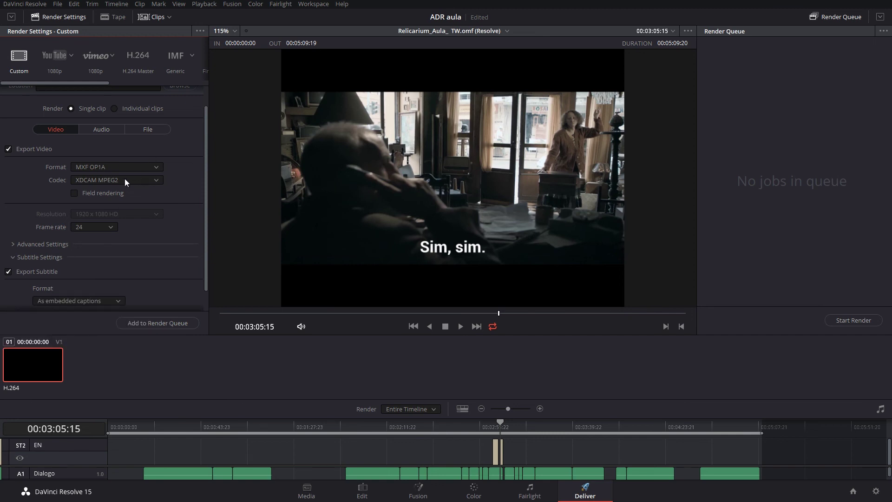
scroll(203, 207, down, 2)
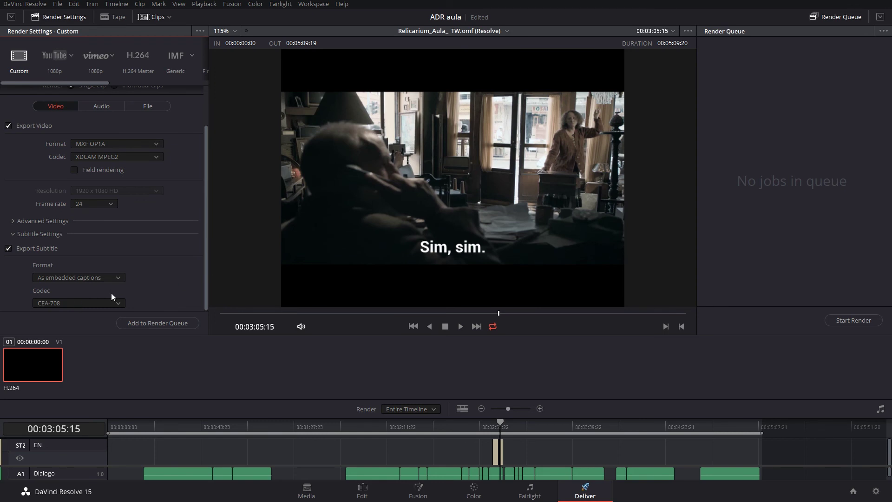
Keep CEA-708 as the caption codec, leaving the format on embedded captions.
click(64, 302)
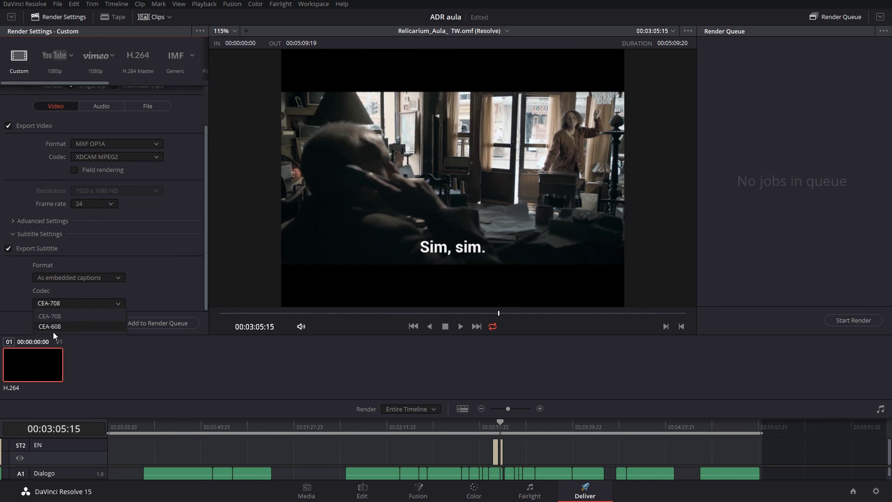
click(170, 275)
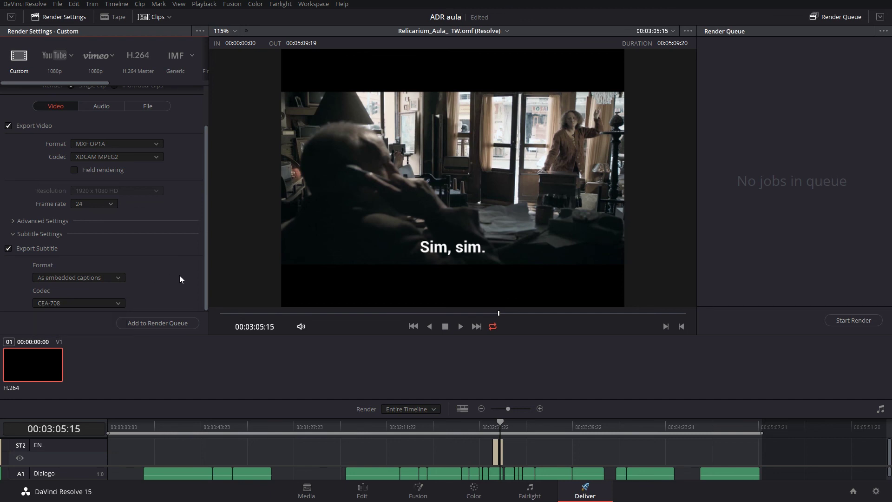
click(53, 303)
click(62, 316)
click(75, 278)
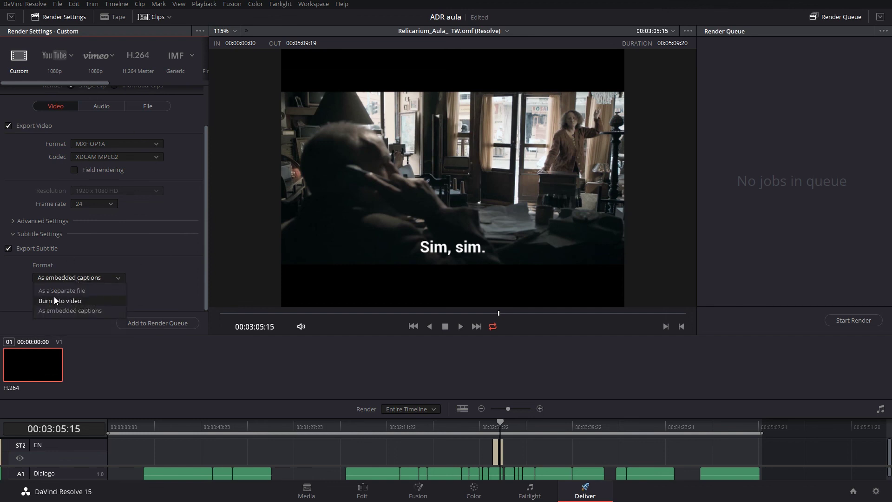
click(76, 311)
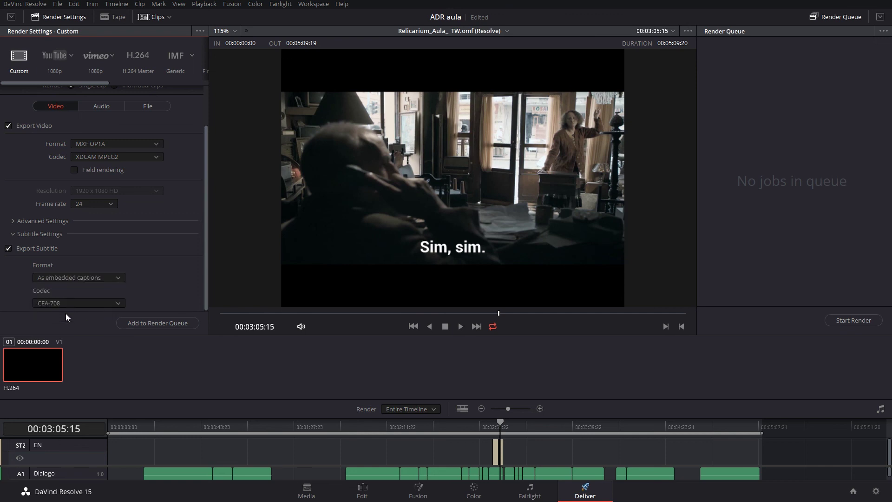
click(67, 278)
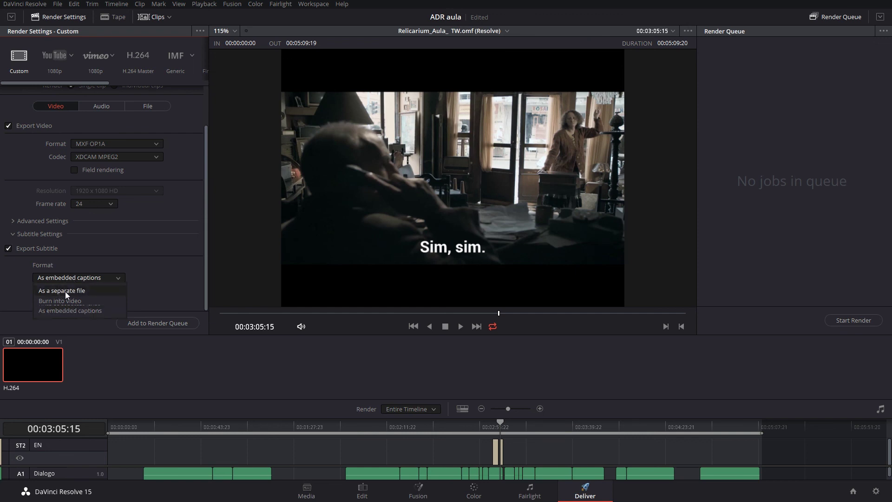
Export the subtitles as a separate file in SRT format.
click(66, 292)
scroll(204, 275, down, 2)
click(93, 269)
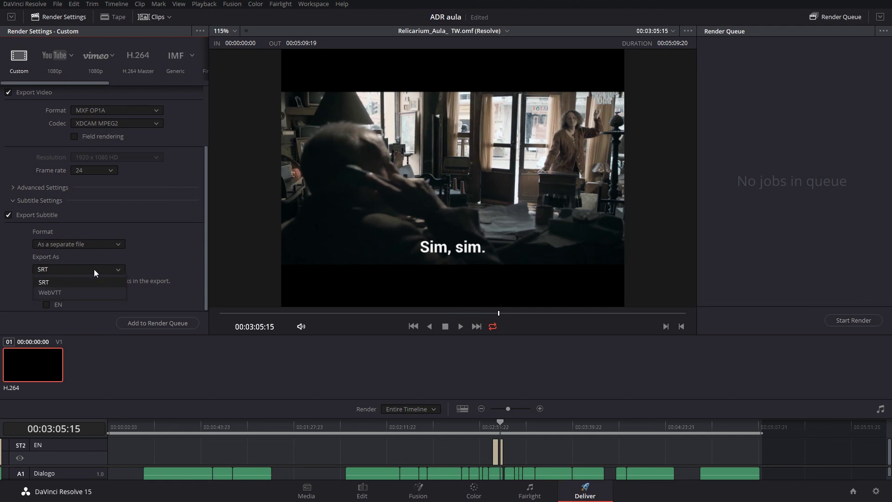
click(54, 283)
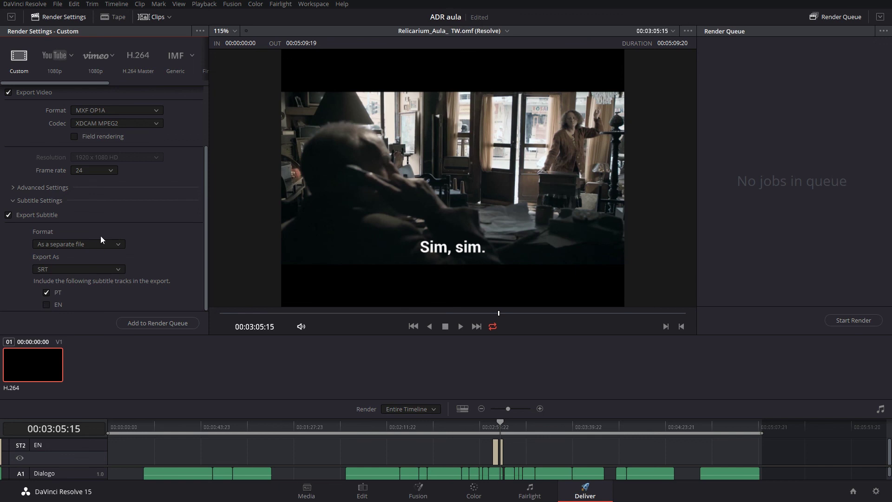
Change the render format to MP4.
click(123, 109)
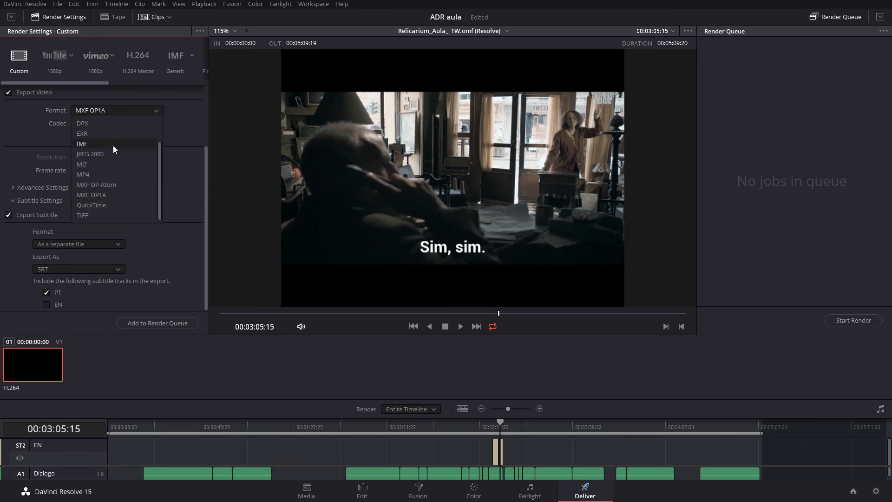
click(100, 174)
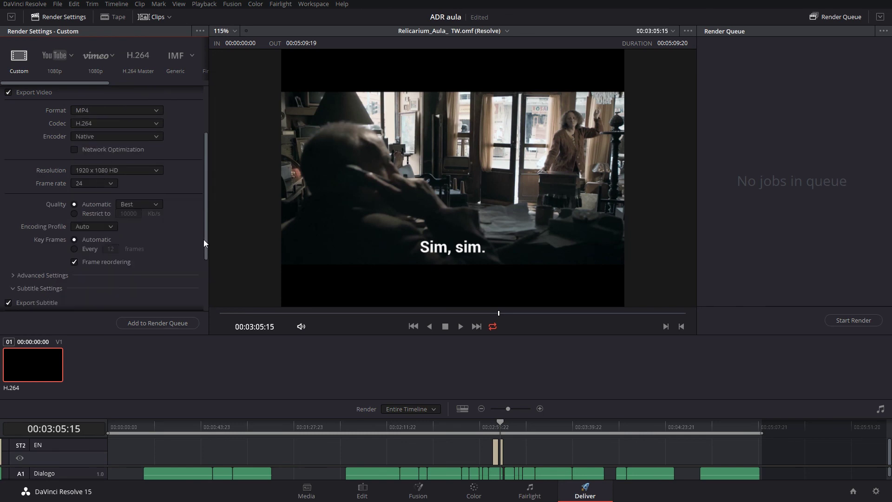
drag(203, 239, 209, 302)
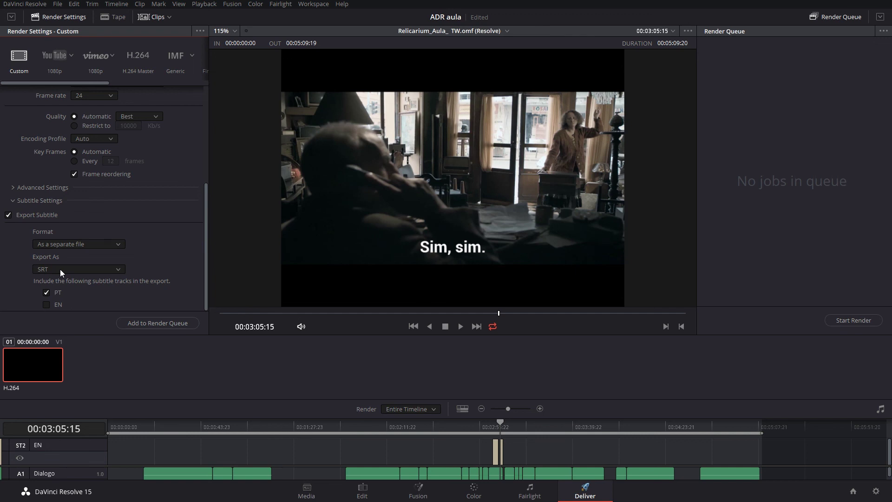
click(61, 244)
Choose Burn into video as the MP4's subtitle format.
click(56, 268)
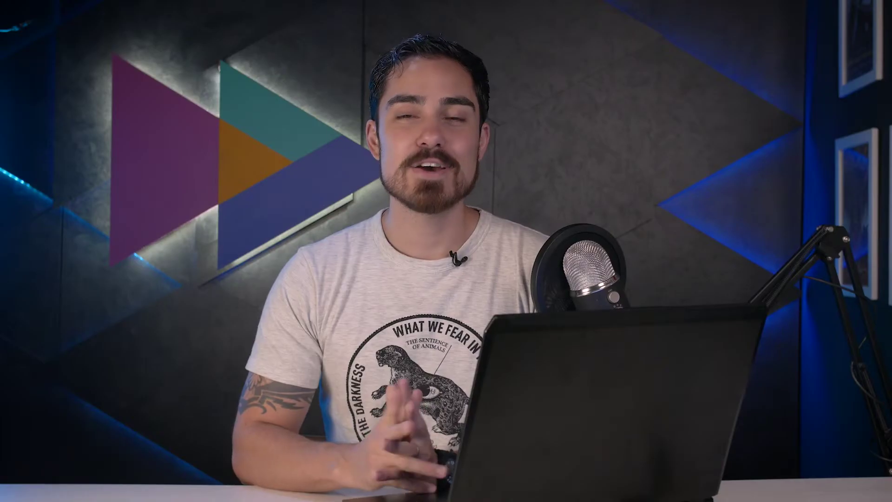